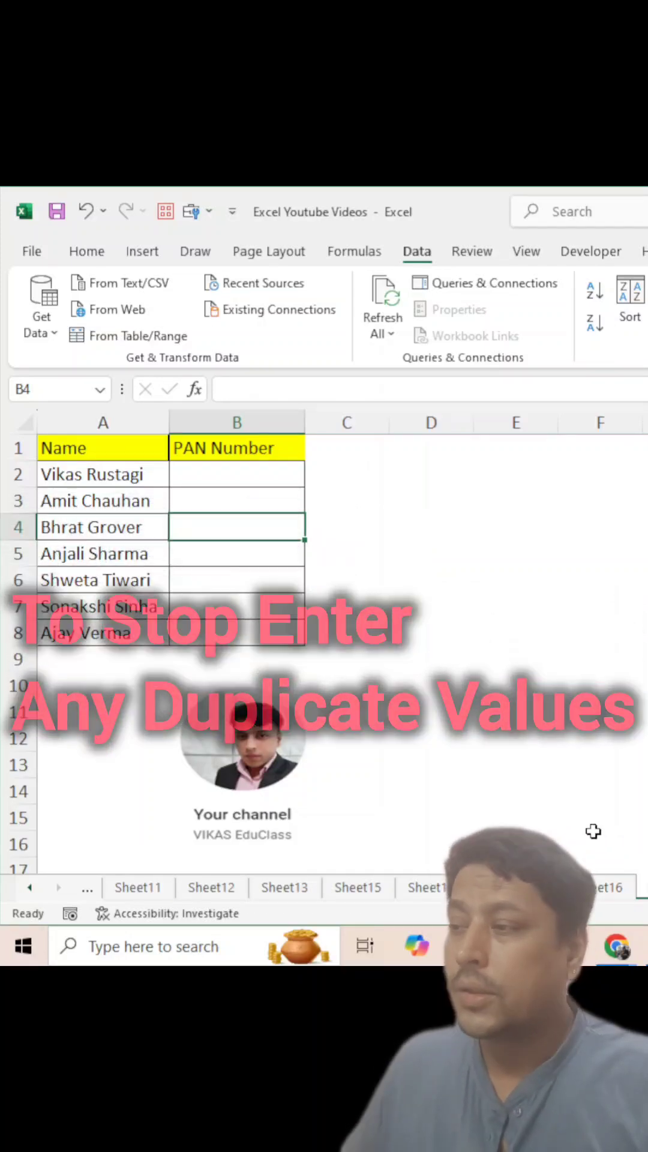
# Step: Enter a COUNTIF formula in C2 that counts B2 within the PAN range
pyautogui.moveTo(95, 446); pyautogui.dragTo(262, 632)
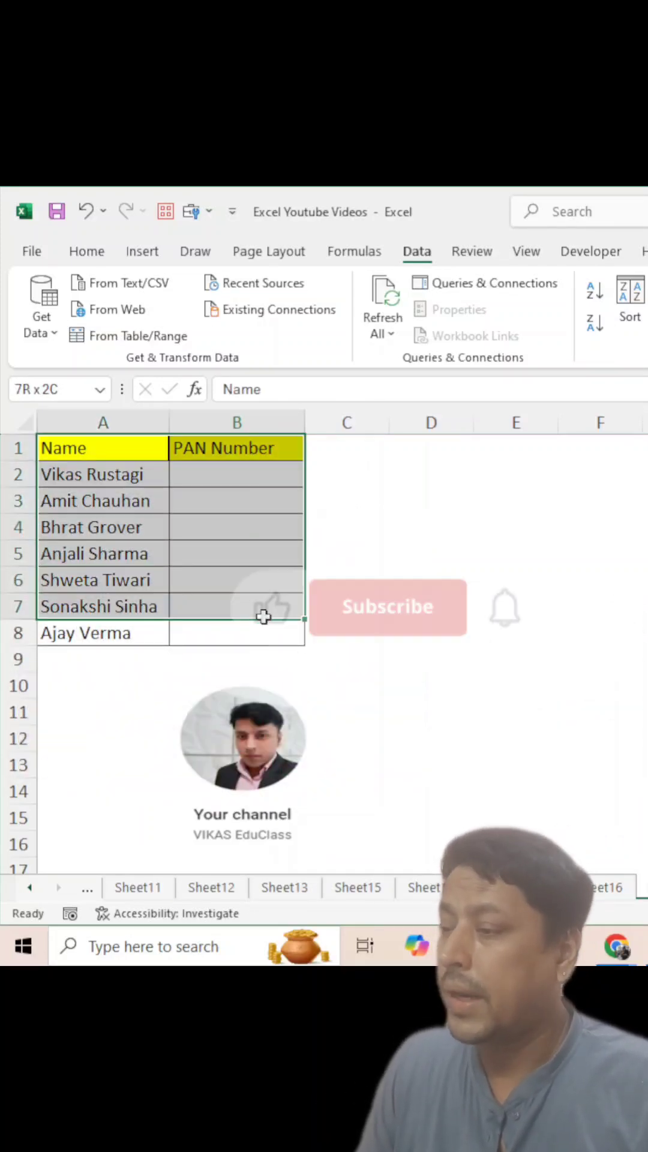
pyautogui.click(340, 477)
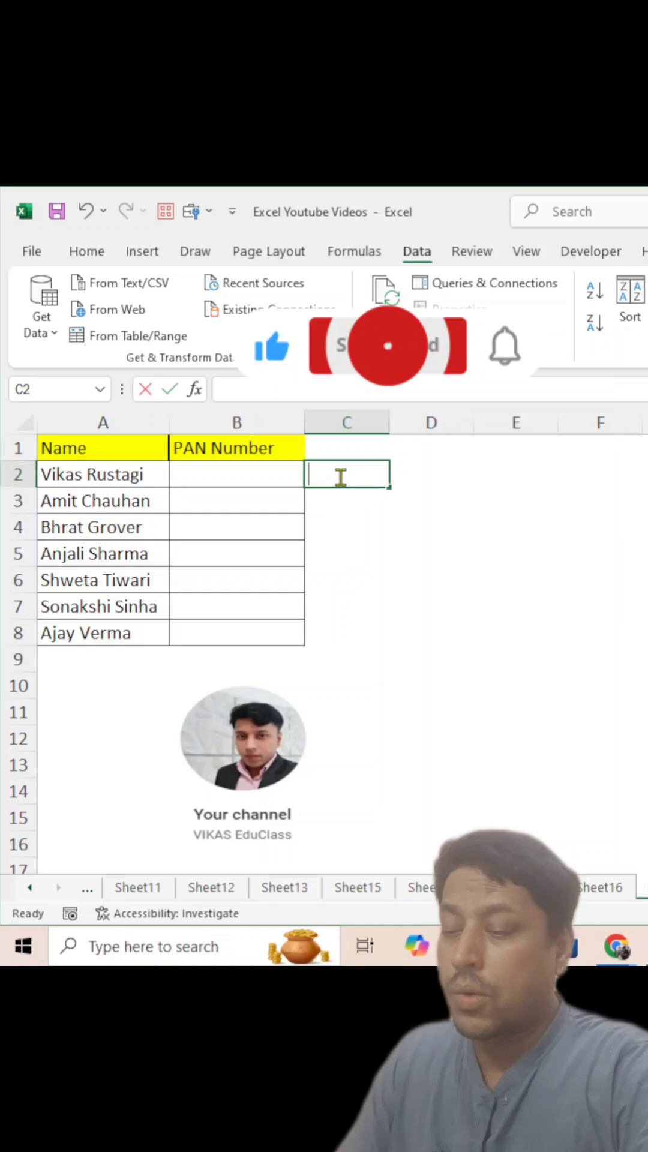
pyautogui.write('=coun')
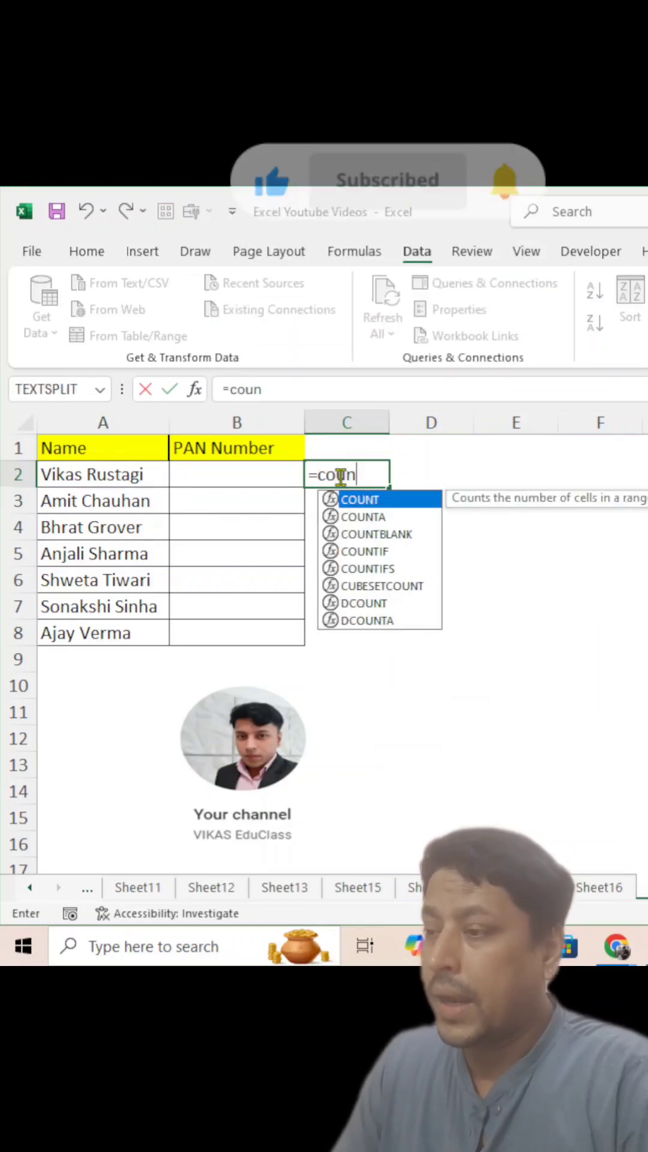
pyautogui.press('Down')
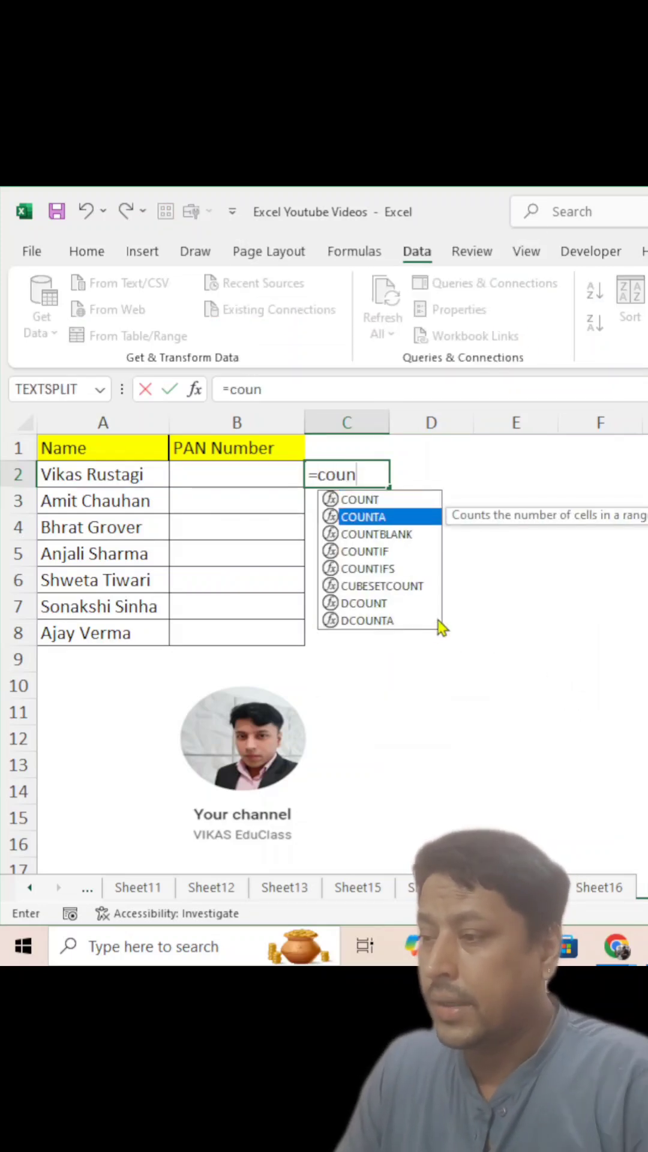
pyautogui.press('Down')
pyautogui.press('Down')
pyautogui.press('Tab')
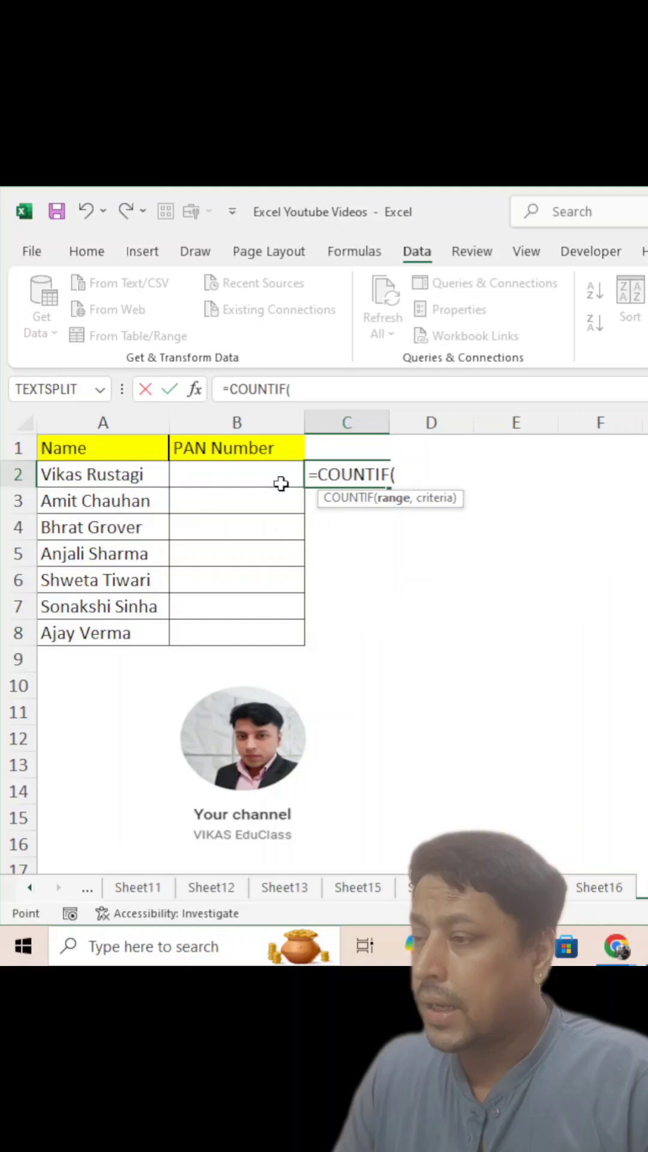
pyautogui.click(282, 486)
pyautogui.press('F4')
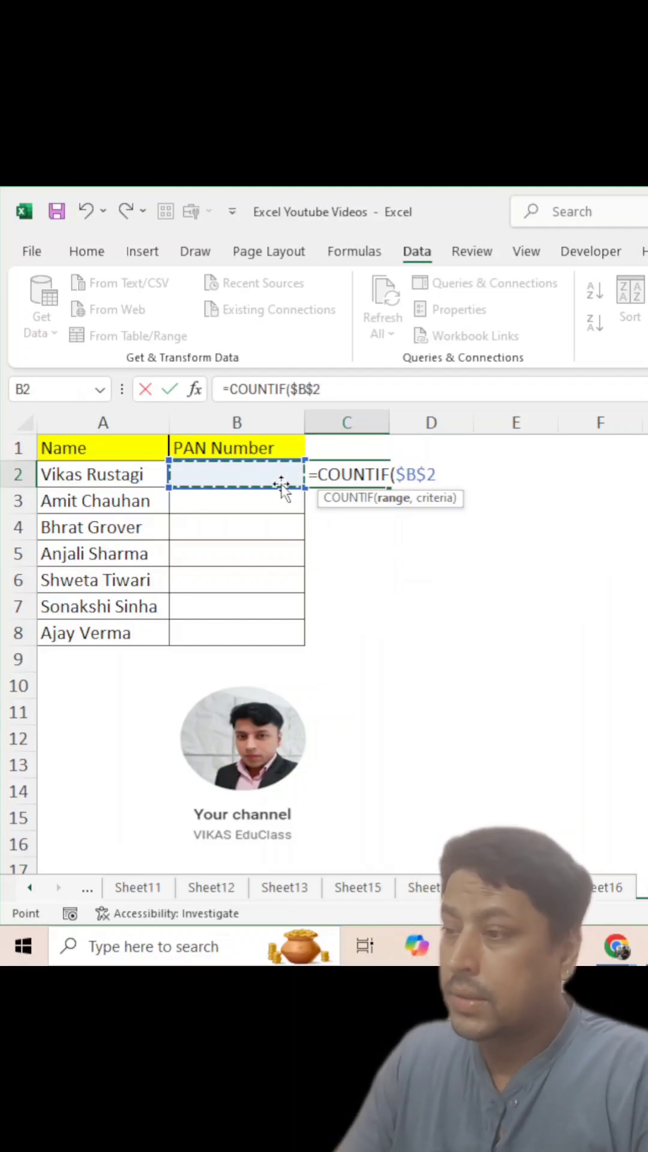
pyautogui.keyDown('shift'); pyautogui.click(282, 485); pyautogui.keyUp('shift')
pyautogui.write(':B')
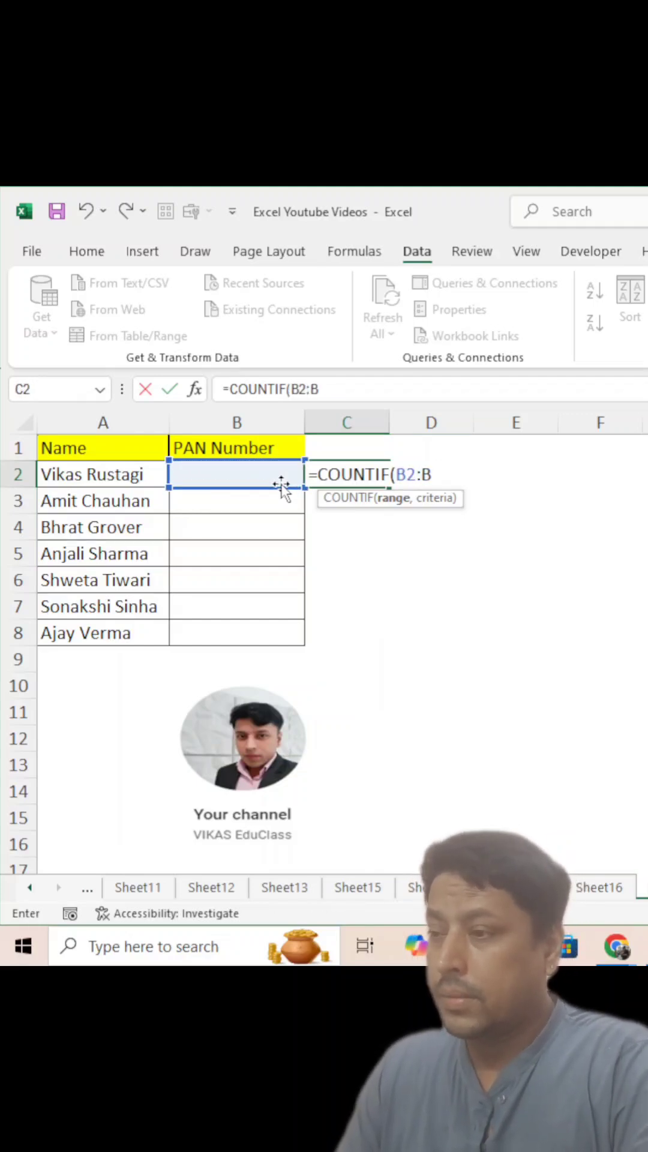
pyautogui.click(282, 485)
pyautogui.press('F4')
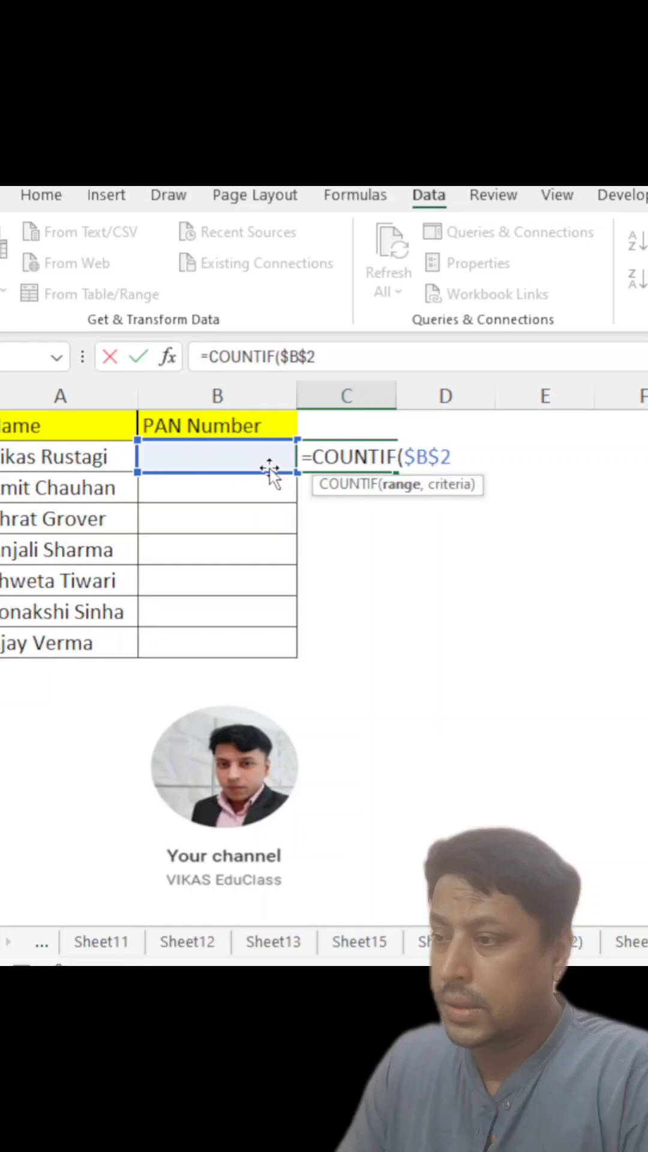
pyautogui.write(':')
pyautogui.write('B')
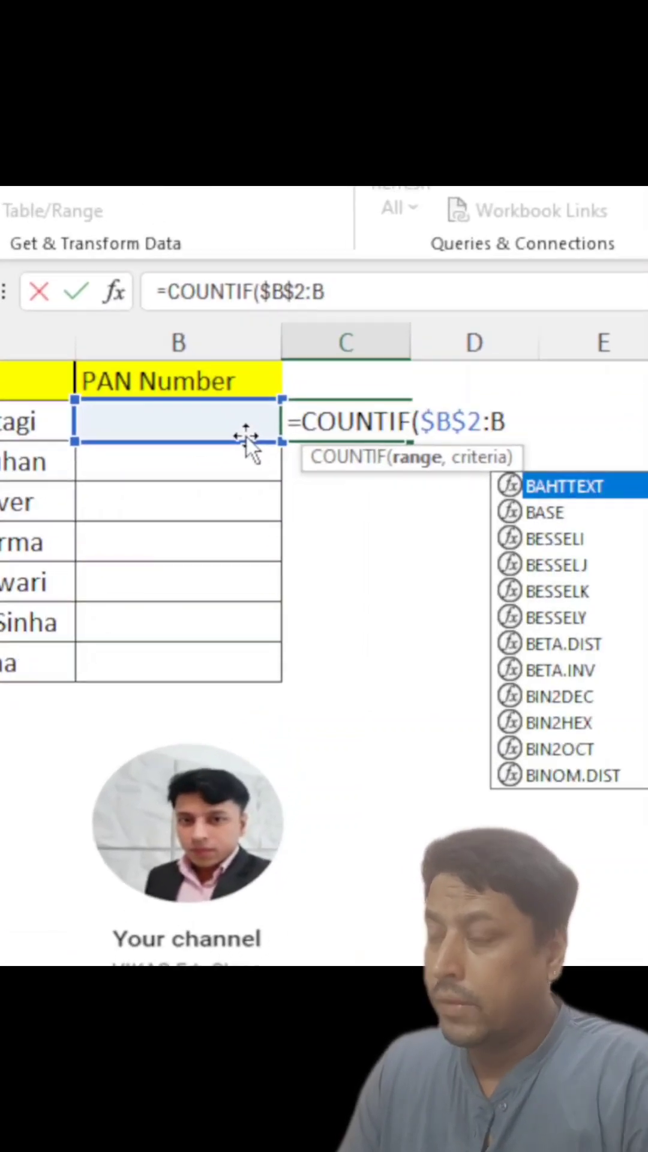
pyautogui.write('8,')
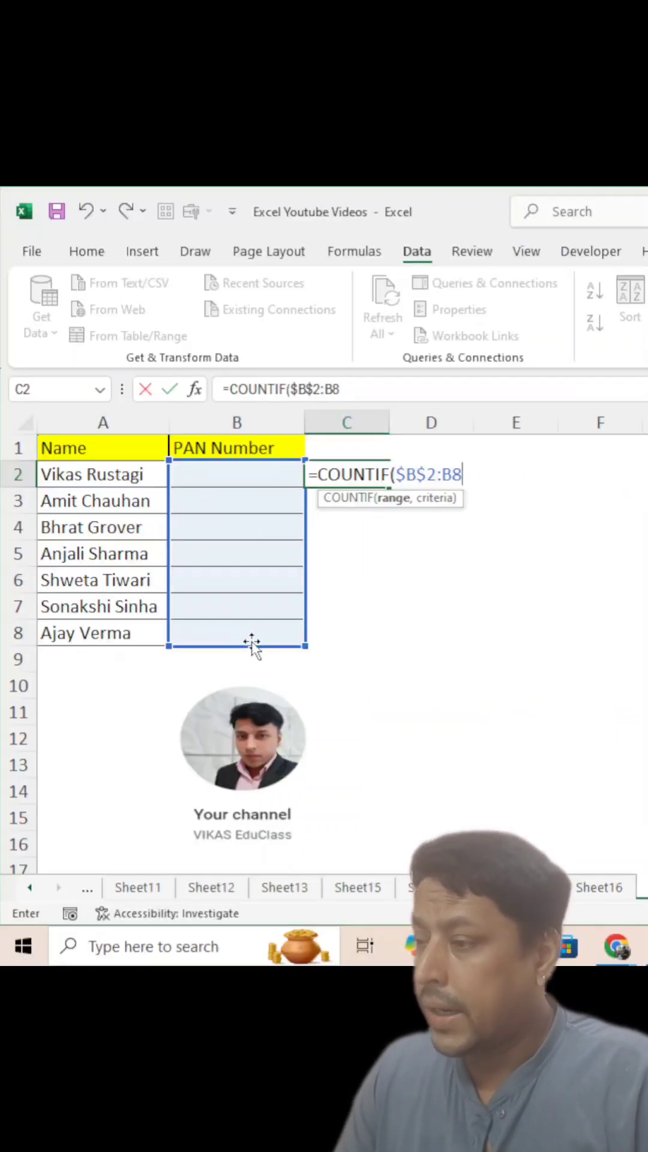
pyautogui.click(222, 480)
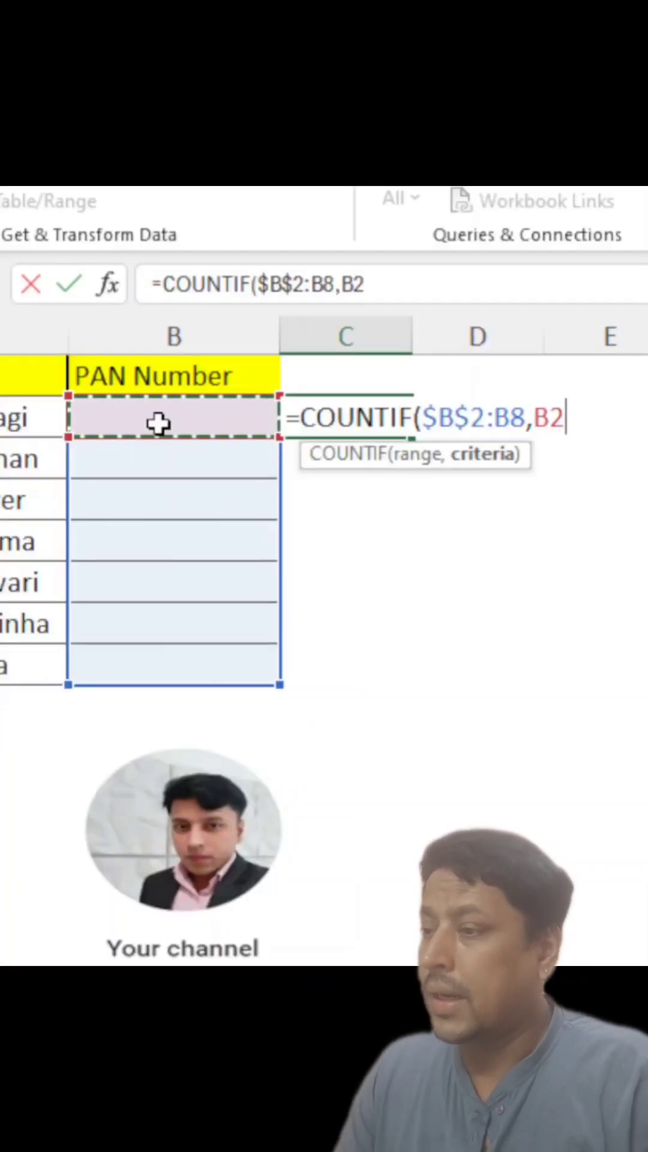
pyautogui.write(')')
pyautogui.press('Return')
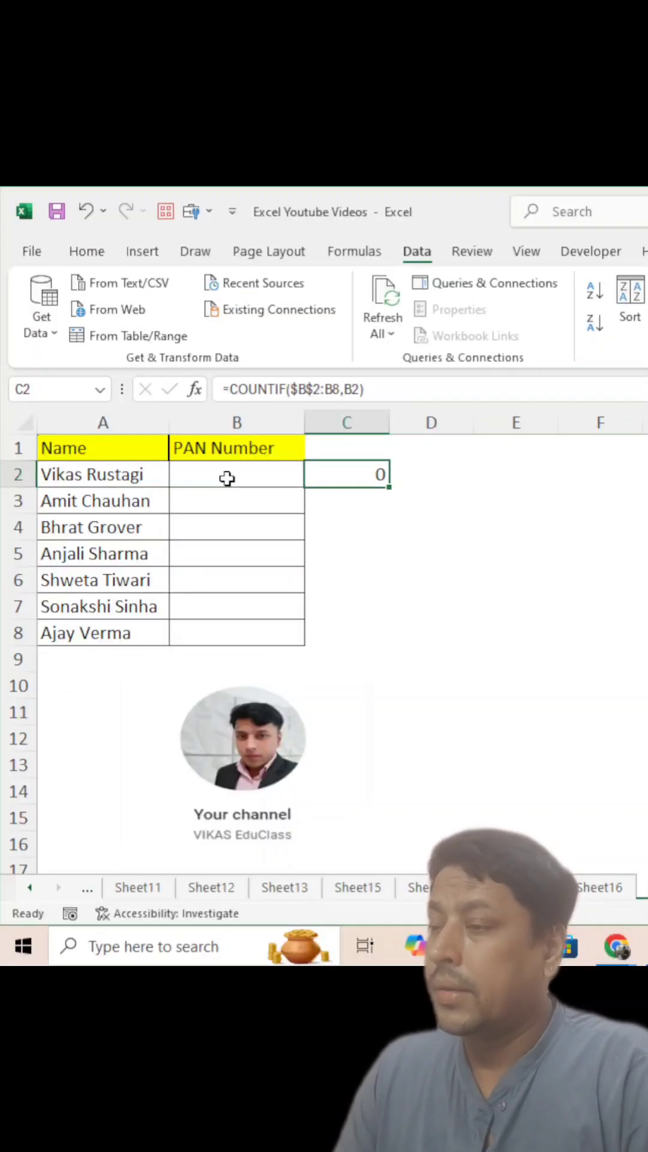
# Step: Fill the C2 COUNTIF formula down through C8
pyautogui.press('Left')
pyautogui.press('Left')
pyautogui.hotkey('ctrl', 'Down')
pyautogui.press('Right')
pyautogui.press('Right')
pyautogui.hotkey('ctrl', 'shift', 'Up')
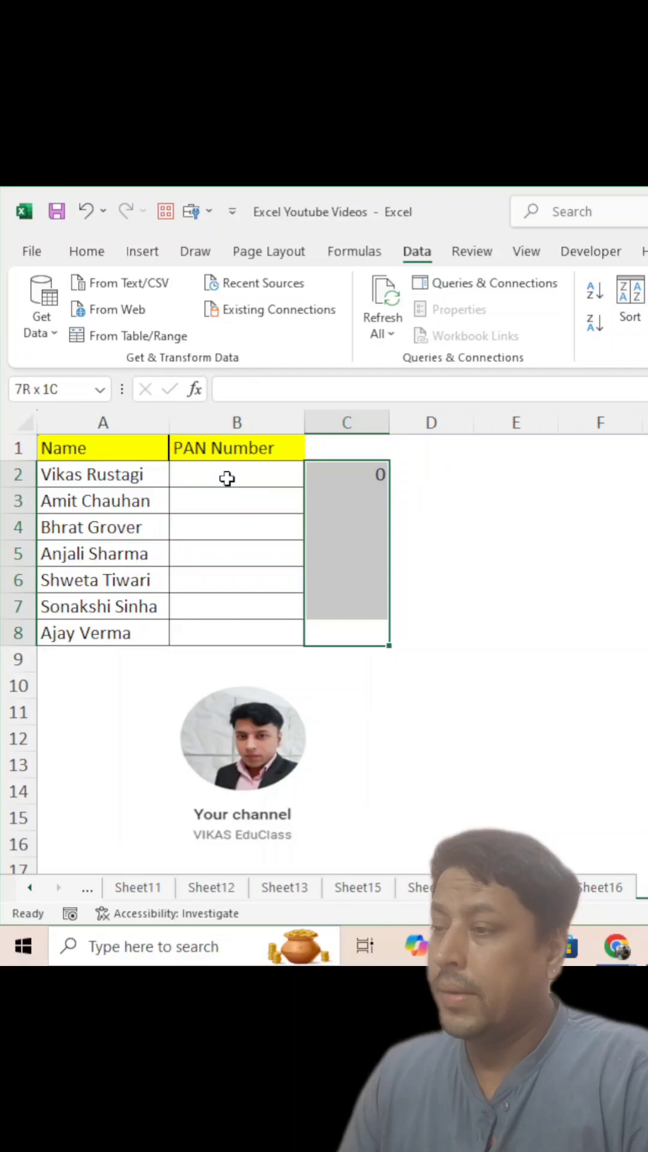
pyautogui.hotkey('ctrl', 'd')
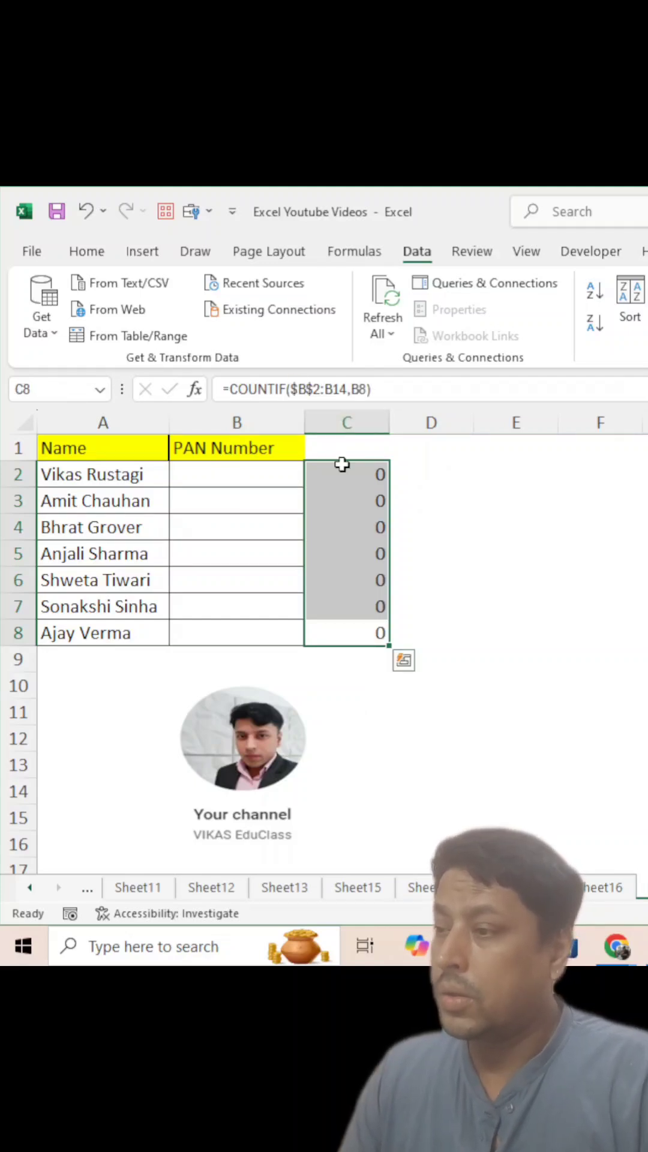
# Step: Correct C2 to =COUNTIF($B$2:$B$8,B2) and refill it down to C8
pyautogui.click(343, 468)
pyautogui.click(327, 389)
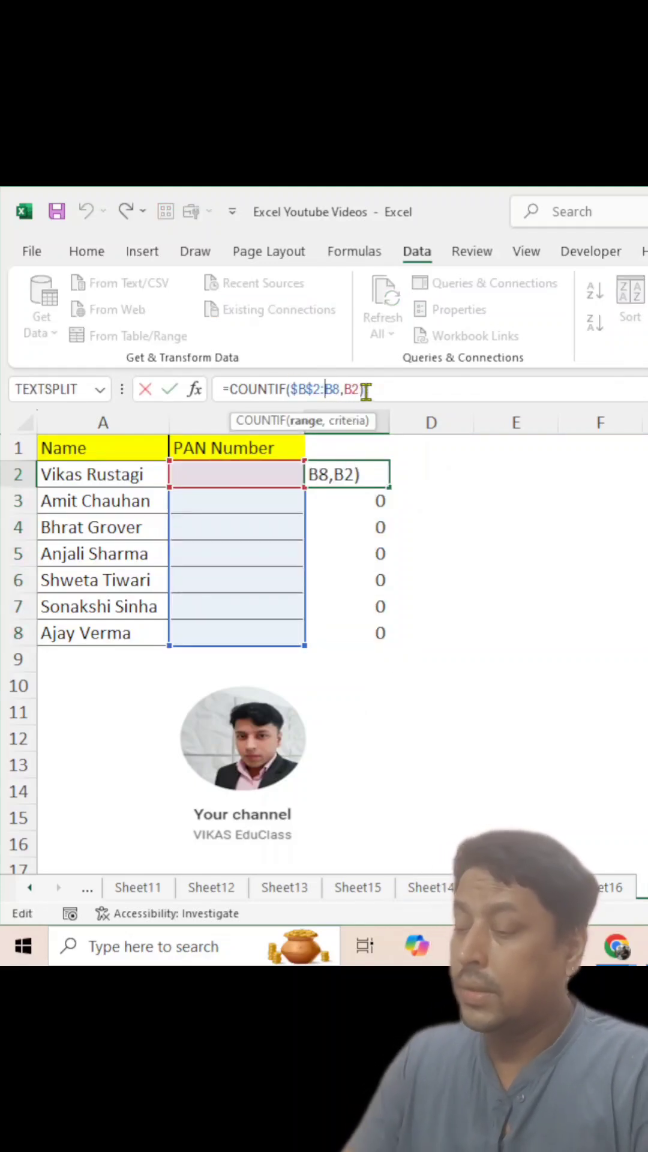
pyautogui.press('F4')
pyautogui.press('Return')
pyautogui.press('Up')
pyautogui.hotkey('ctrl', 'shift', 'Down')
pyautogui.hotkey('ctrl', 'd')
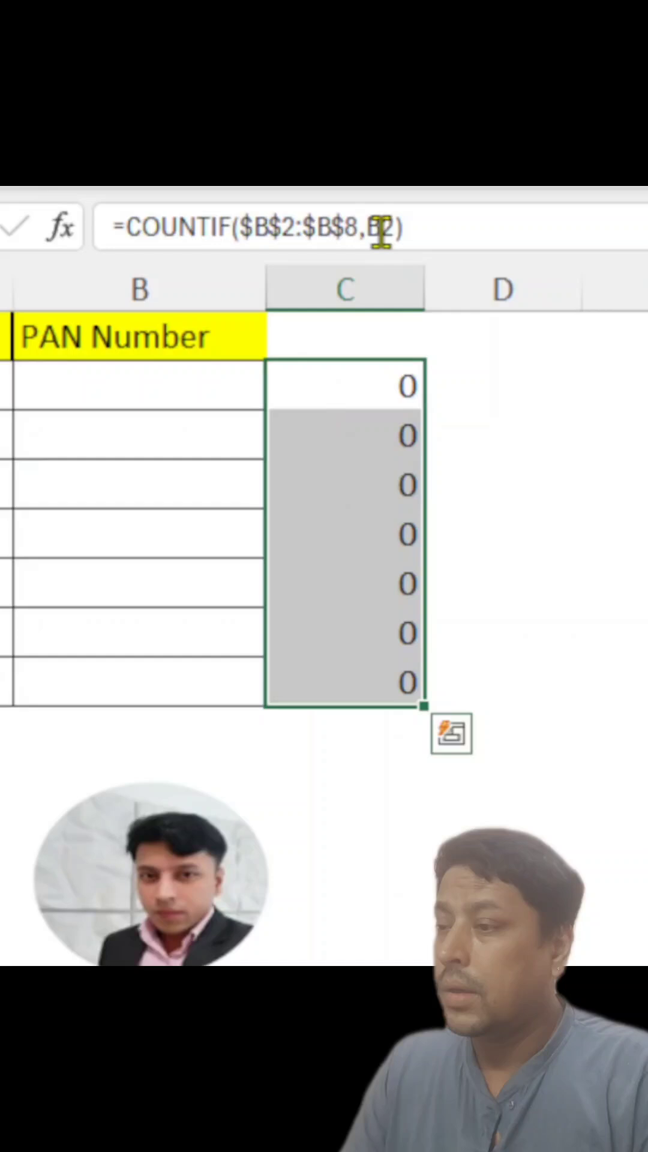
pyautogui.click(225, 378)
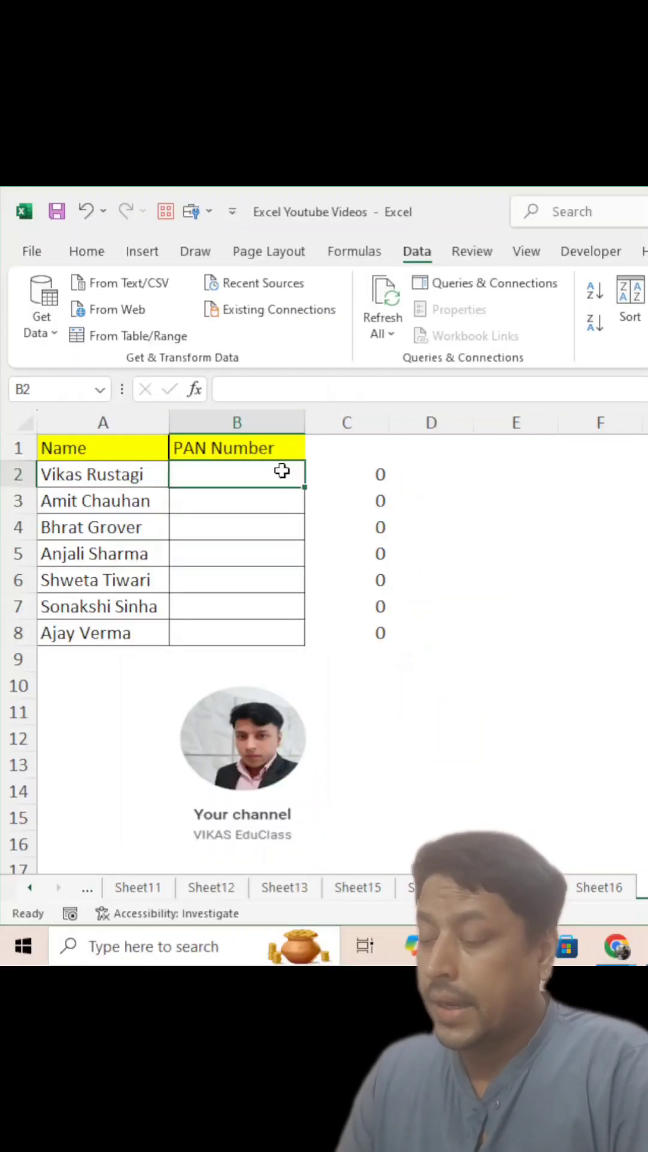
pyautogui.write('A')
# Step: Enter test values A in B2 and b in B3, checking their counts
pyautogui.hotkey('ctrl', 'Return')
pyautogui.click(360, 477)
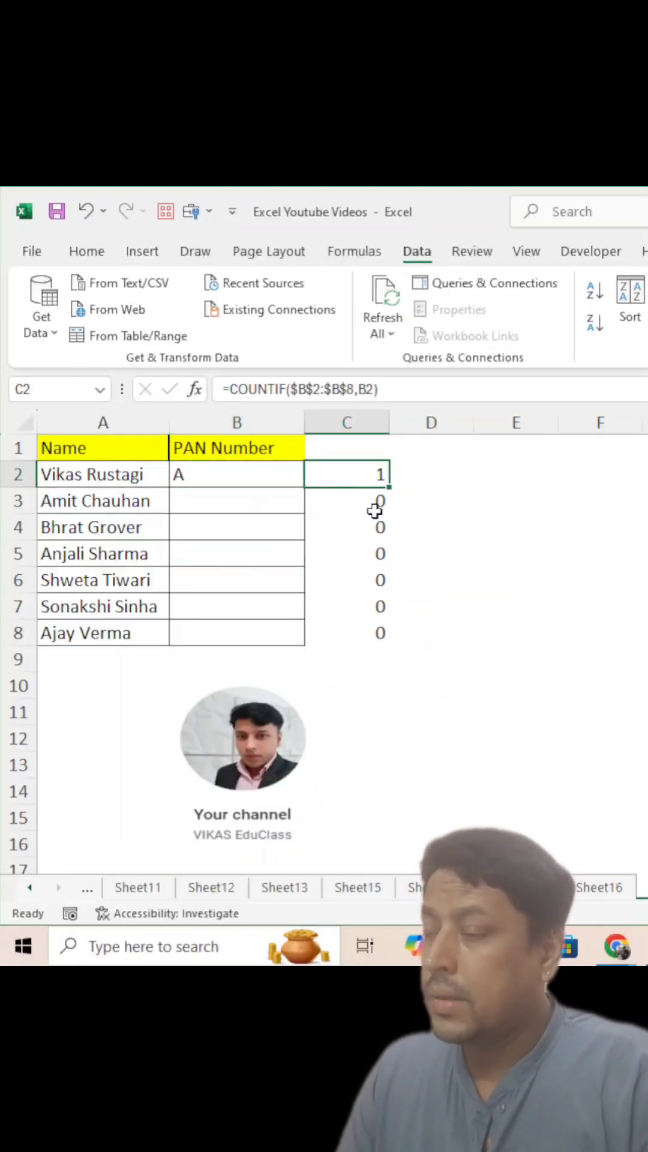
pyautogui.click(248, 501)
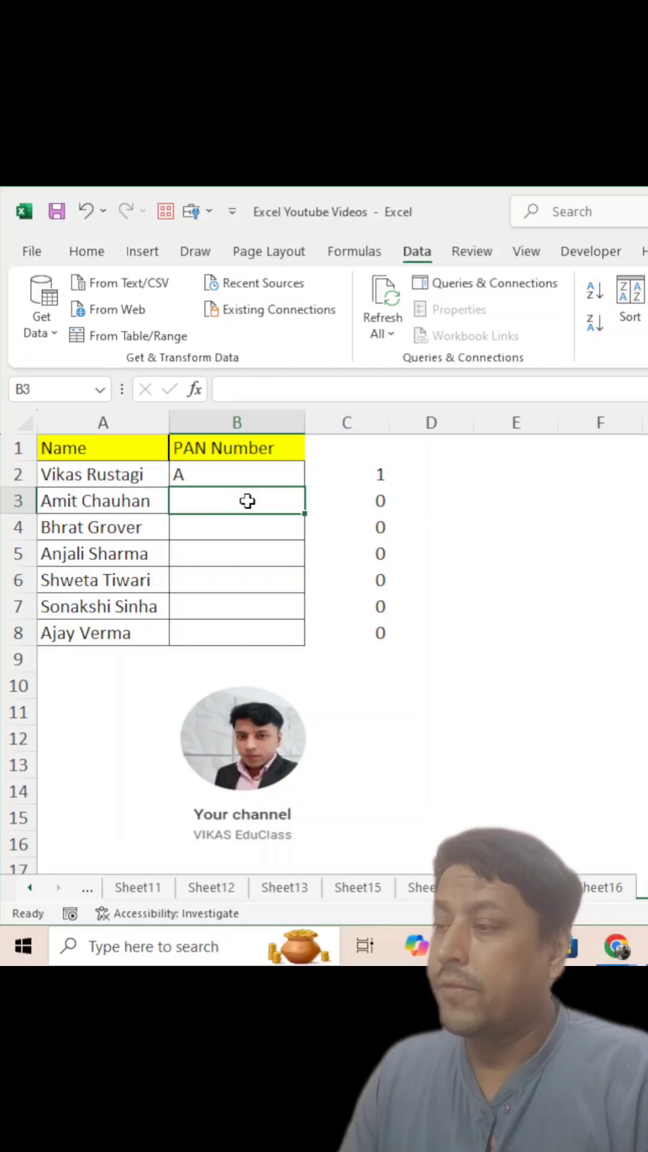
pyautogui.write('A')
pyautogui.press('BackSpace')
pyautogui.write('b')
pyautogui.click(340, 505)
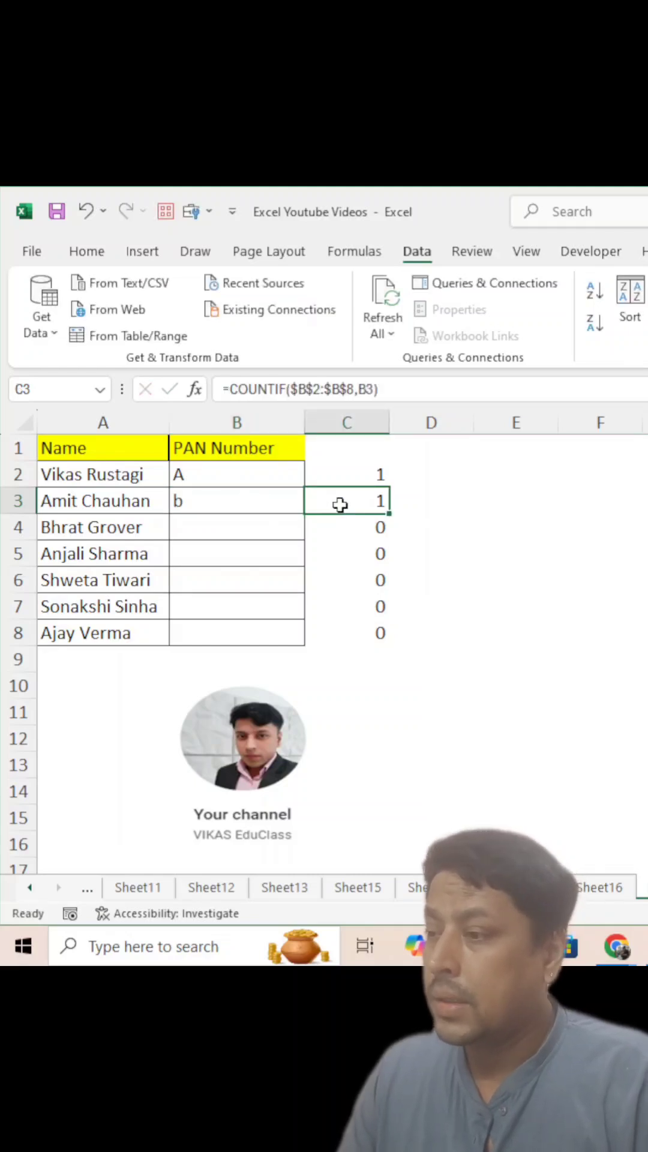
# Step: Enter A, b, b in B4:B6, giving counts 2, 3, 2, 3, 3
pyautogui.click(278, 525)
pyautogui.write('a')
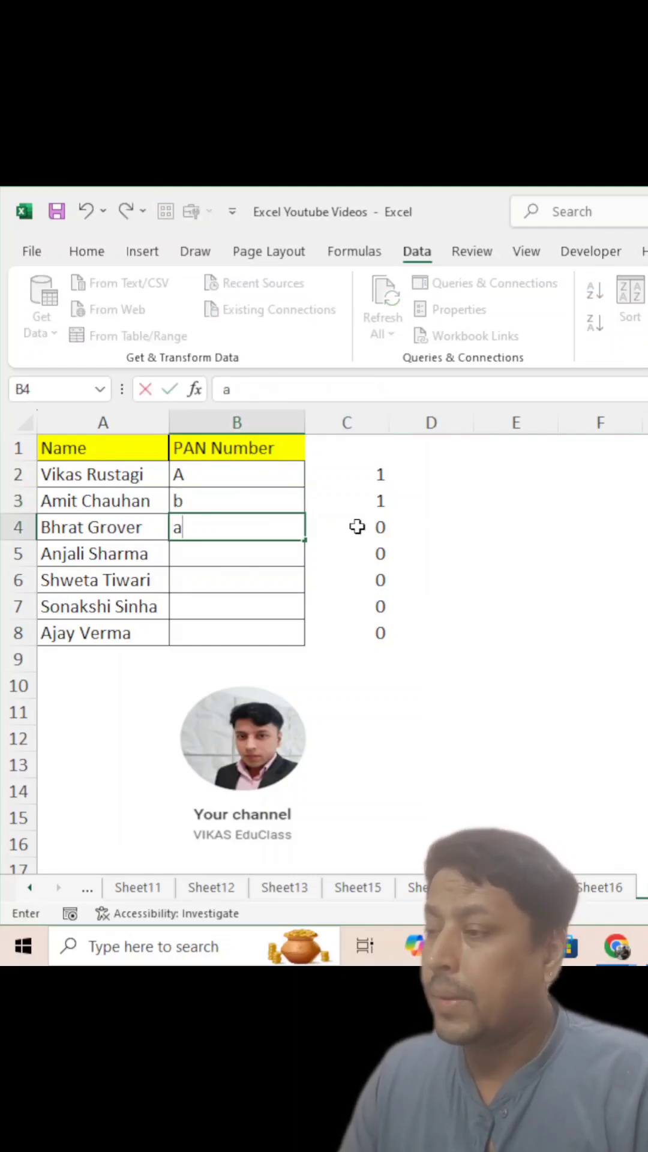
pyautogui.press('Return')
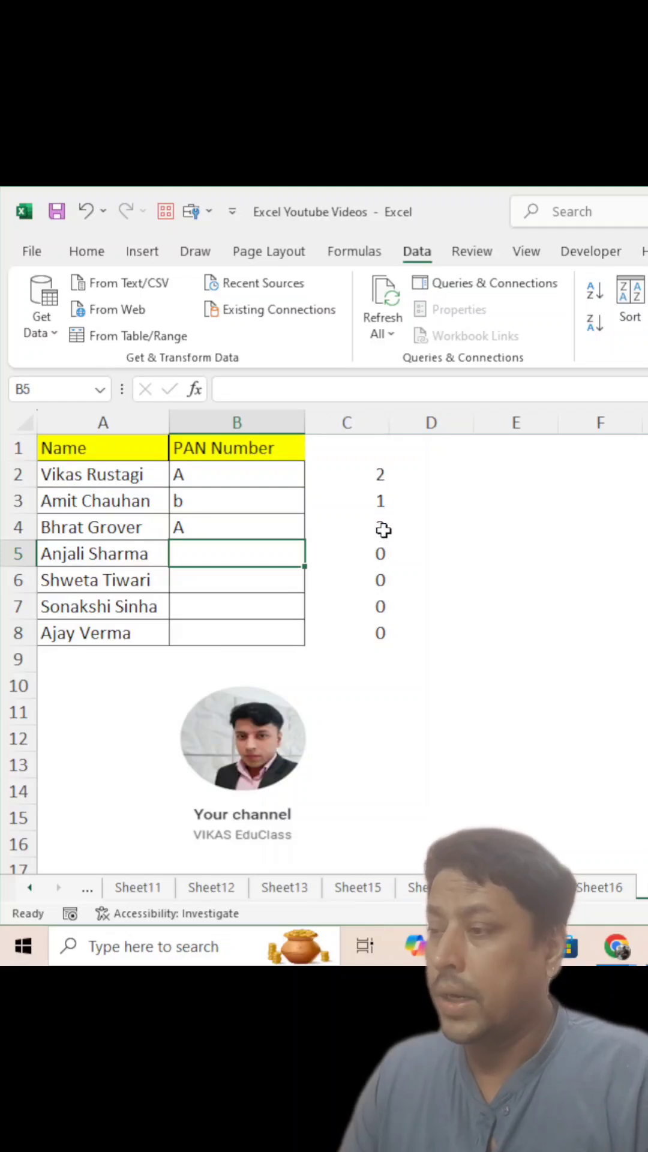
pyautogui.write('b')
pyautogui.press('Return')
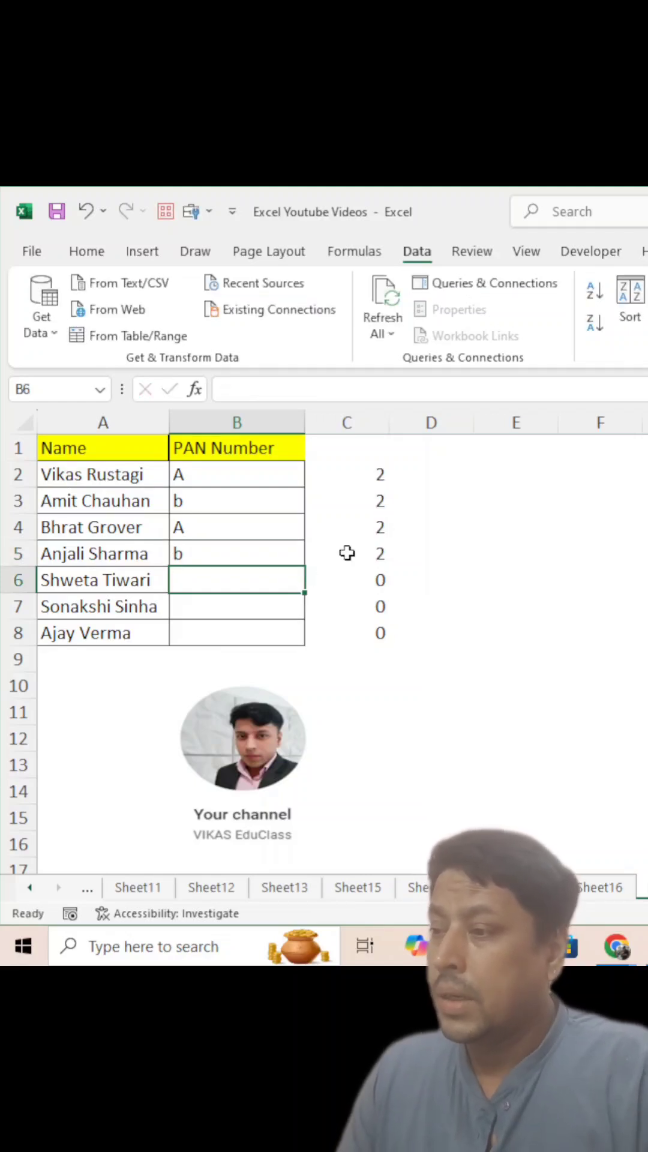
pyautogui.write('b')
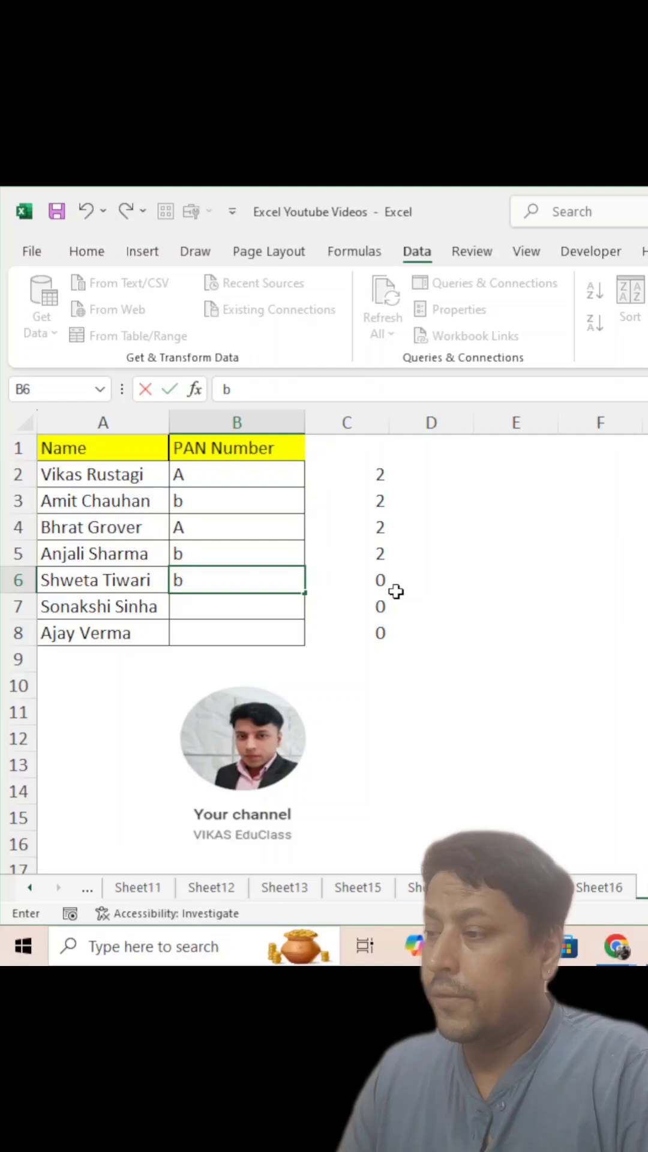
pyautogui.press('Return')
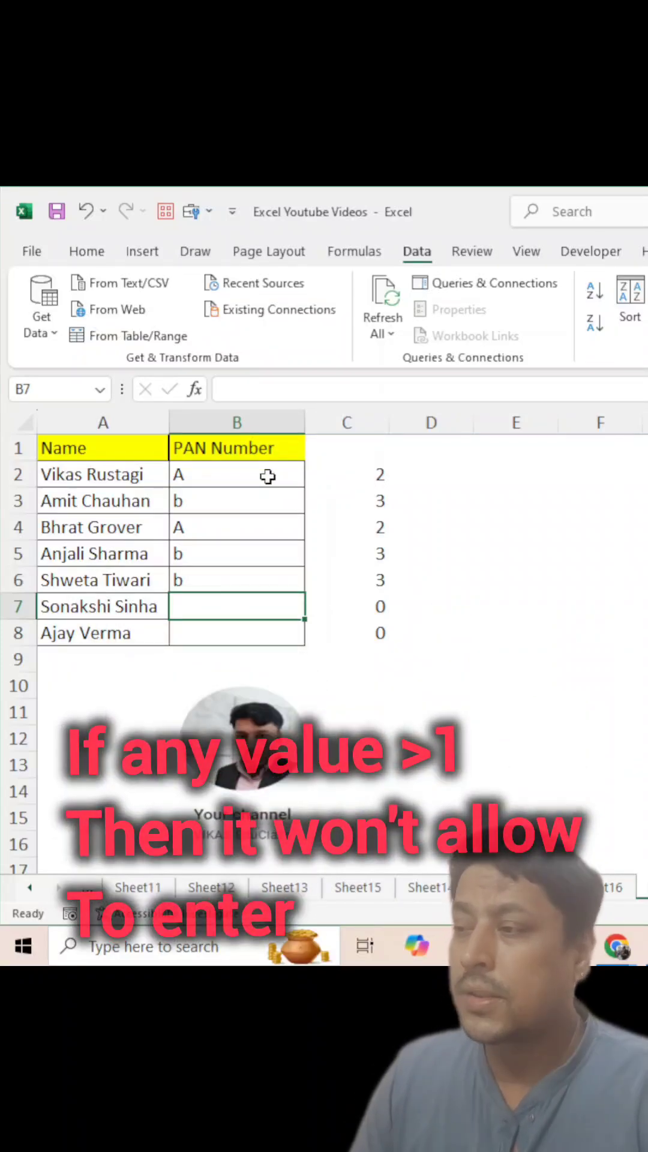
# Step: Delete the test values and counts in B2:C8, then select B2:B8
pyautogui.moveTo(267, 476); pyautogui.dragTo(349, 633)
pyautogui.press('Delete')
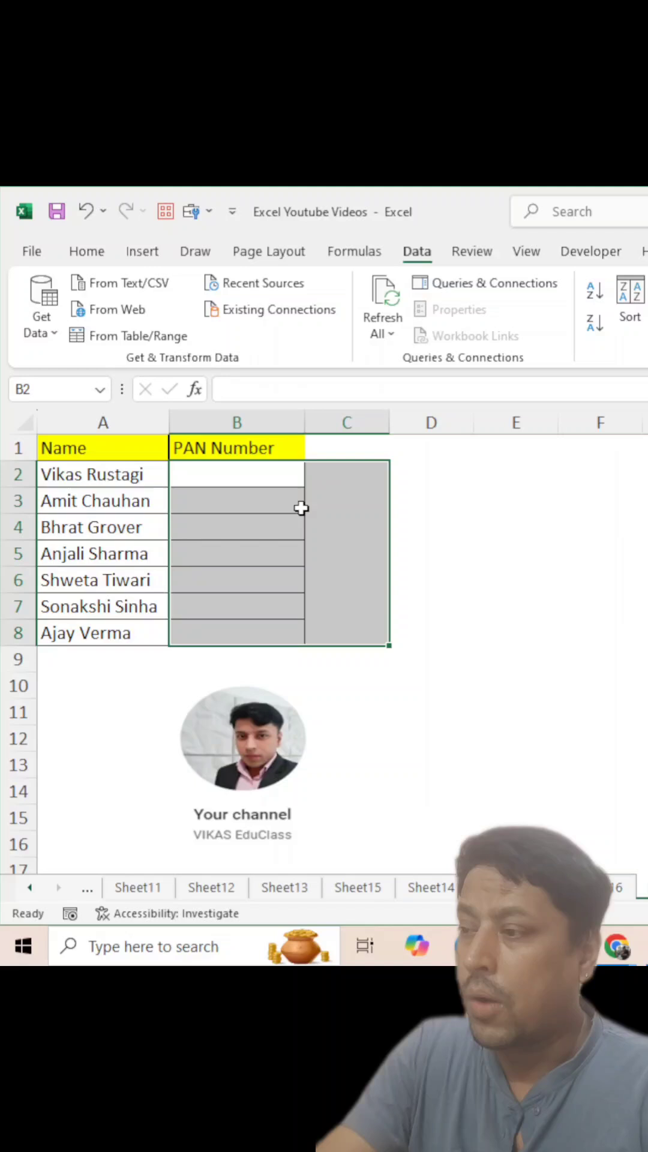
pyautogui.click(261, 474)
pyautogui.moveTo(261, 474); pyautogui.dragTo(248, 626)
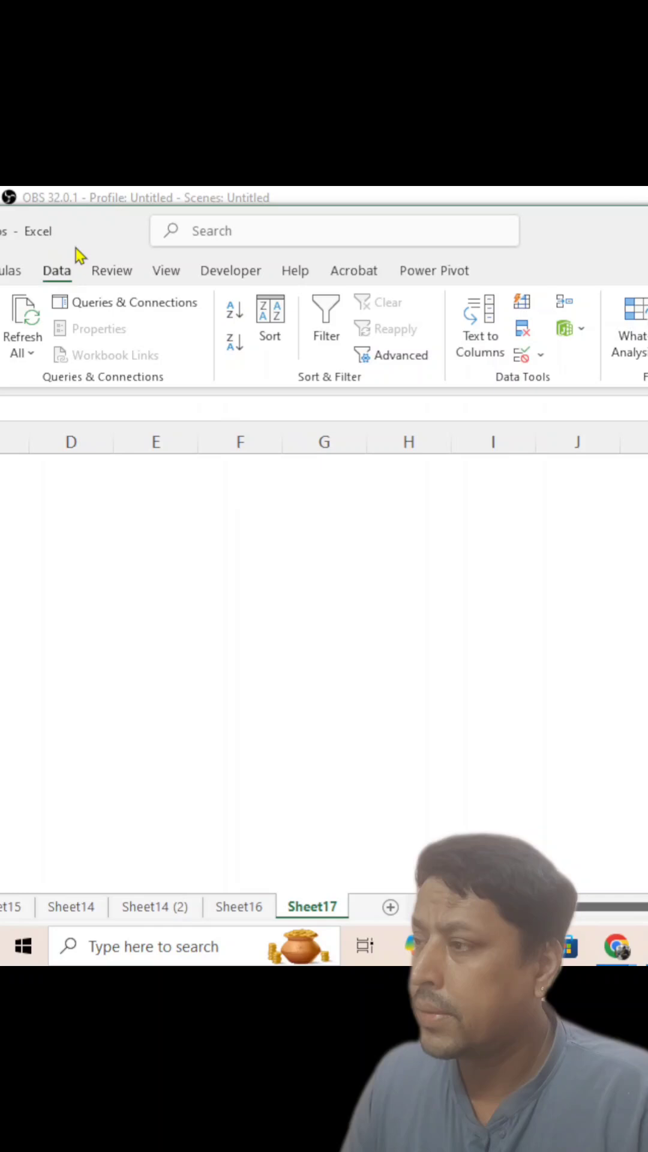
# Step: Open Data Validation for B2:B8 and set Allow to Custom
pyautogui.click(545, 359)
pyautogui.click(573, 383)
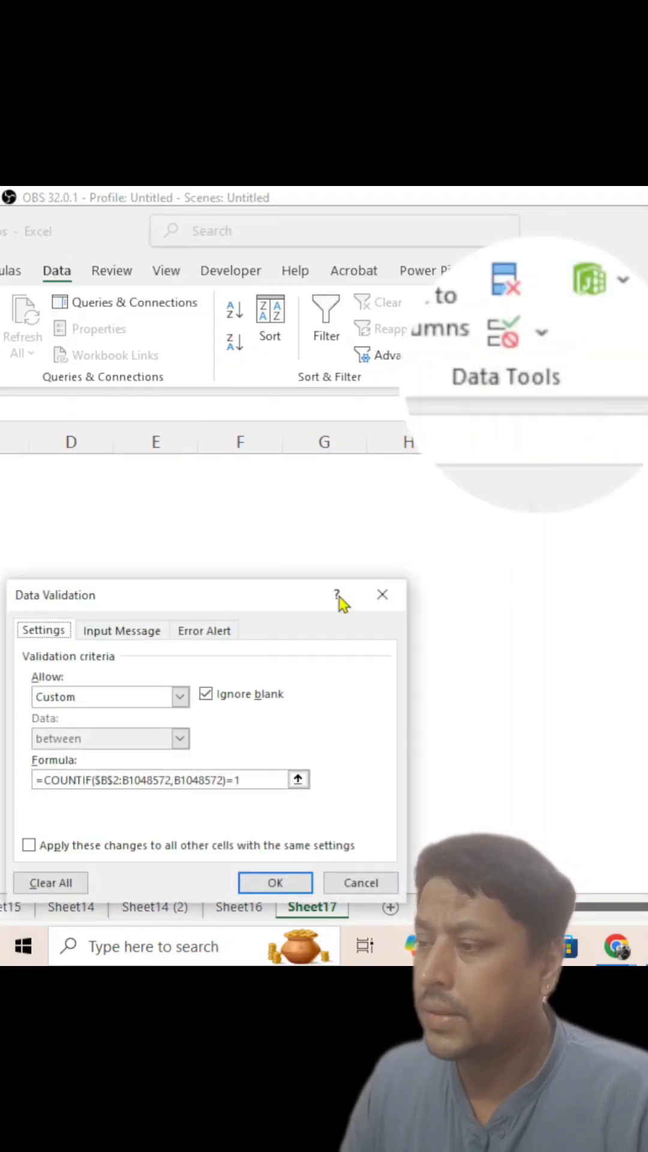
pyautogui.moveTo(177, 596); pyautogui.dragTo(225, 532)
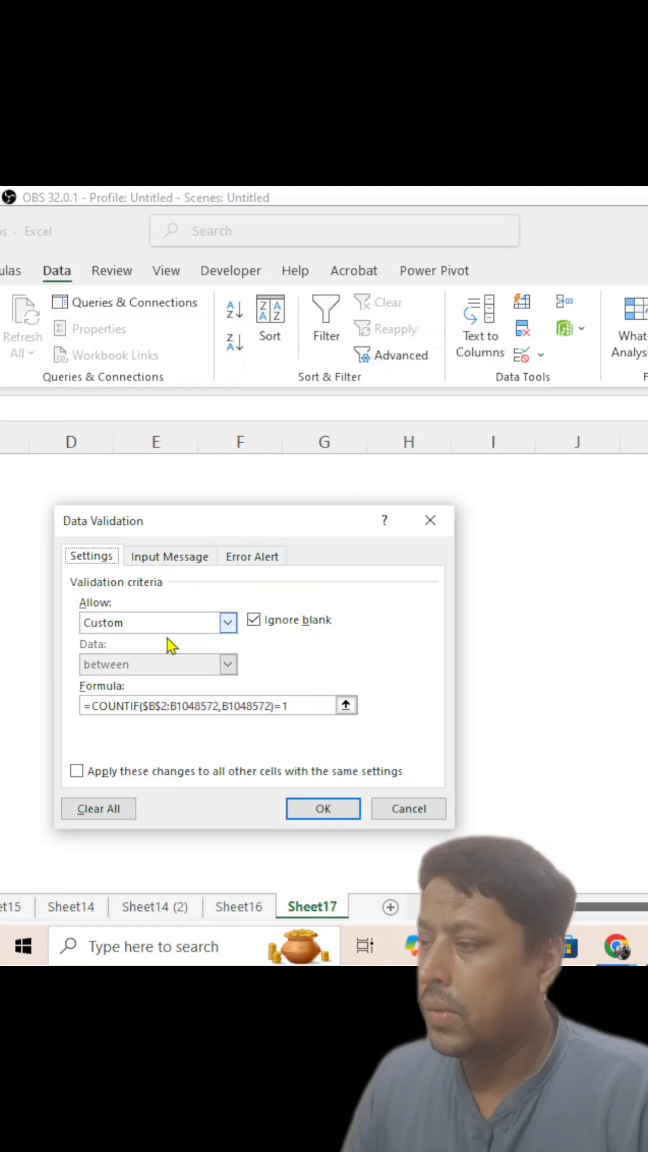
pyautogui.click(227, 622)
pyautogui.click(116, 635)
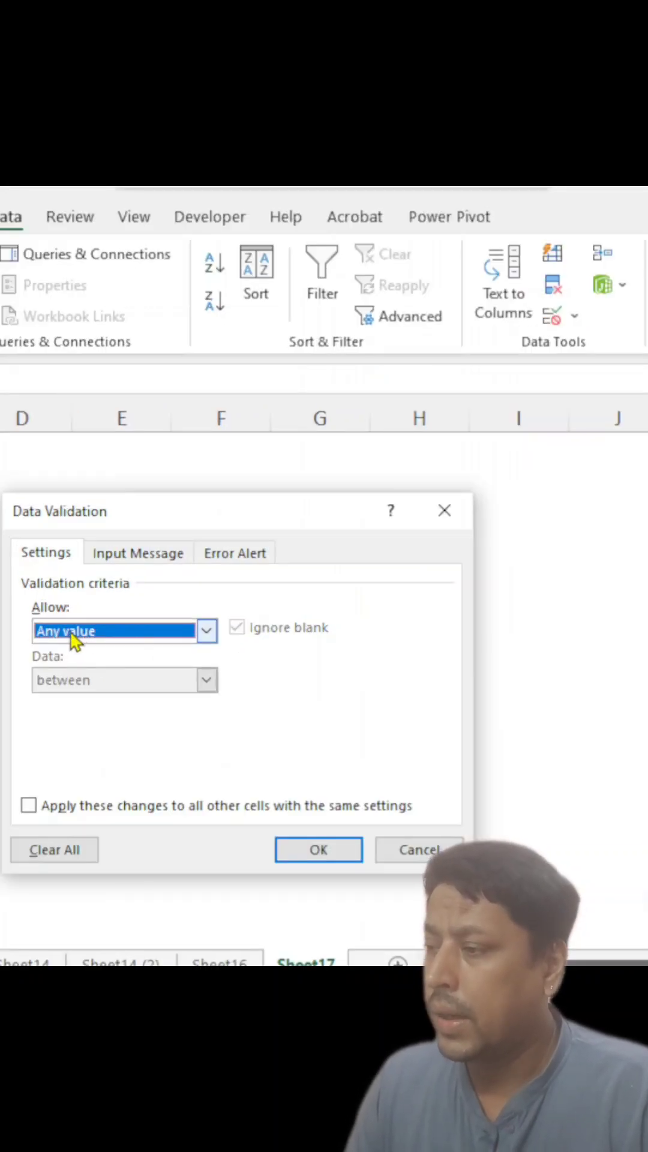
pyautogui.click(74, 634)
pyautogui.click(69, 761)
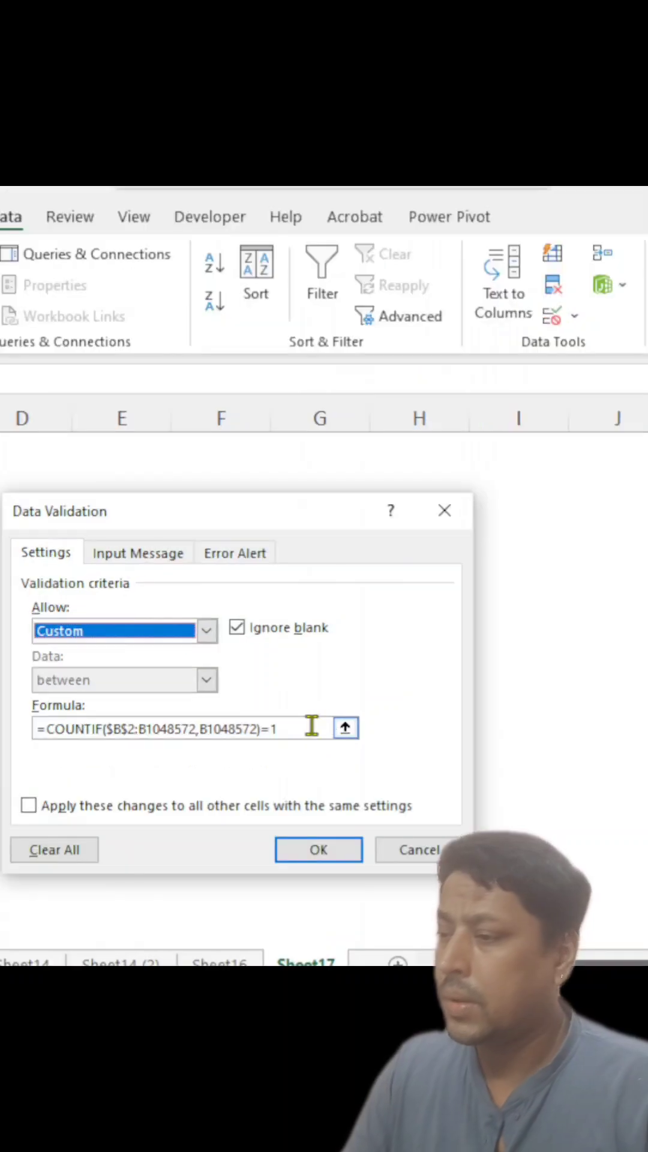
# Step: Enter the validation formula =COUNTIF($B$2:$B$8,B2)=1 with absolute references and confirm
pyautogui.click(311, 727)
pyautogui.hotkey('ctrl', 'a')
pyautogui.write('=c')
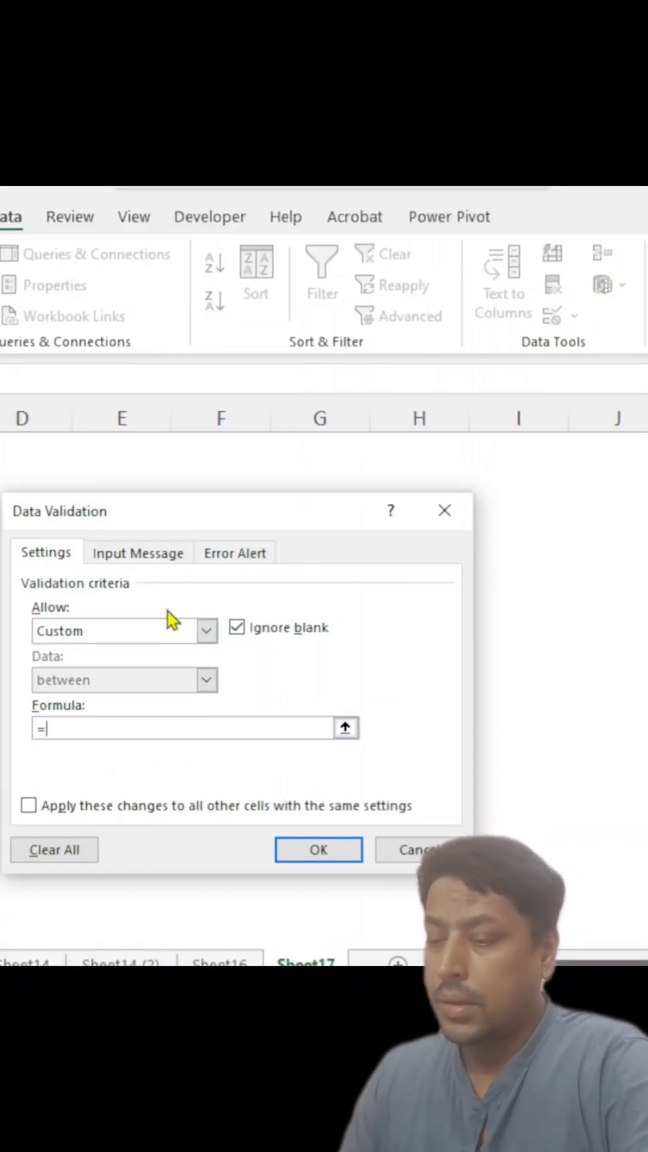
pyautogui.write('ountif(')
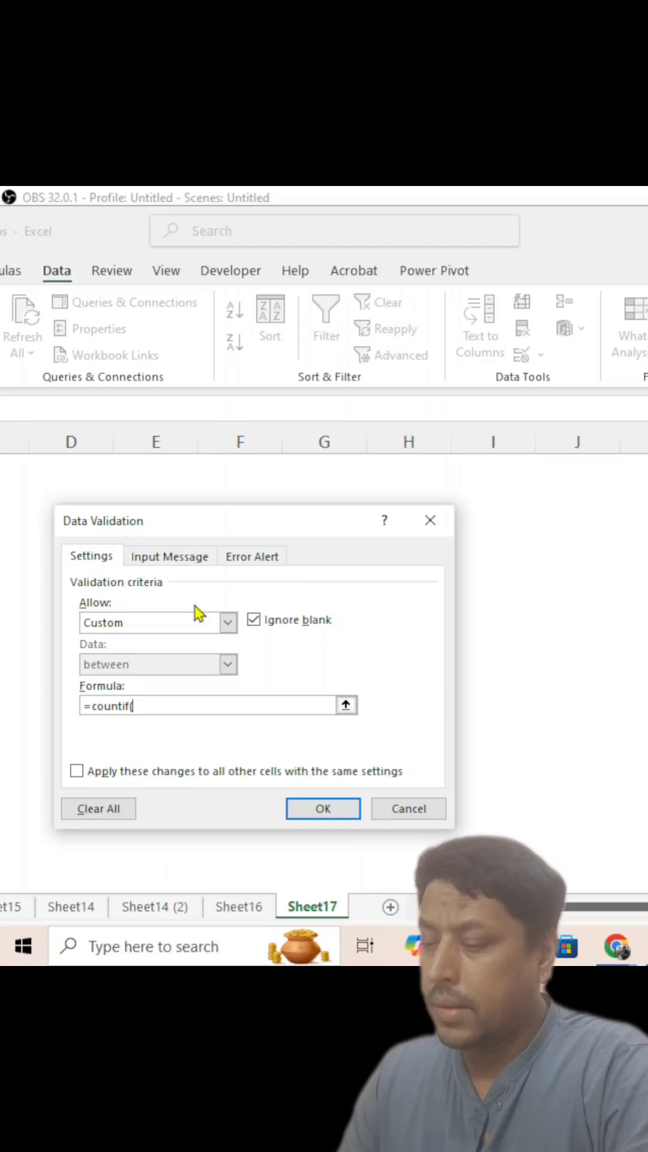
pyautogui.write('B2')
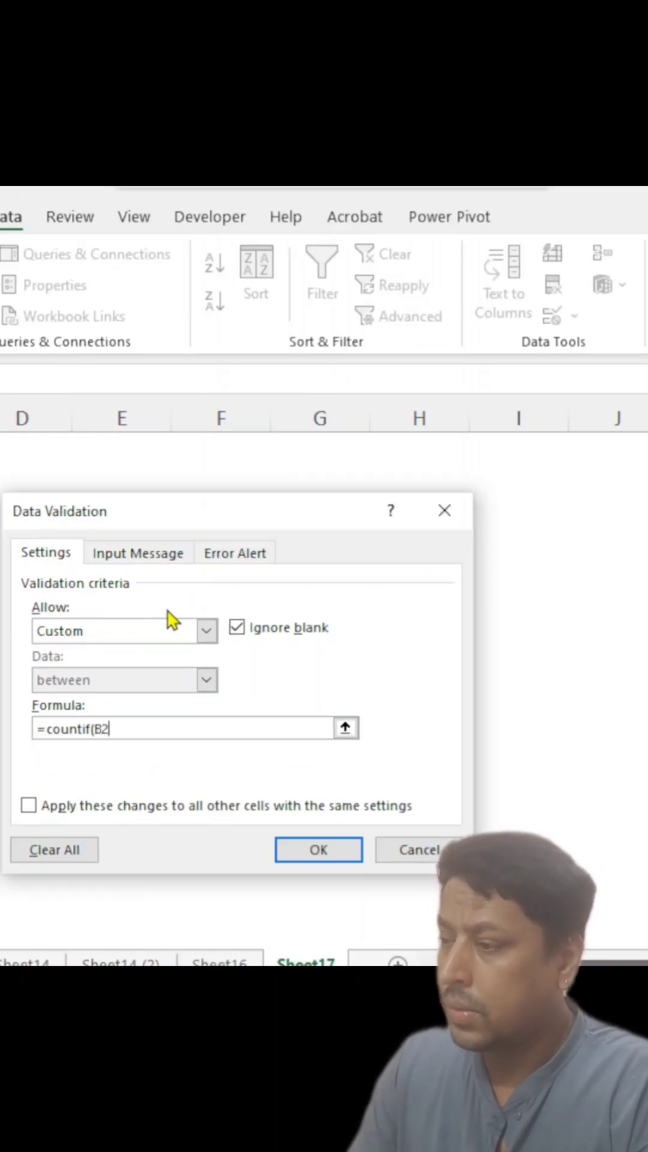
pyautogui.press('F4')
pyautogui.write('$B$2:B')
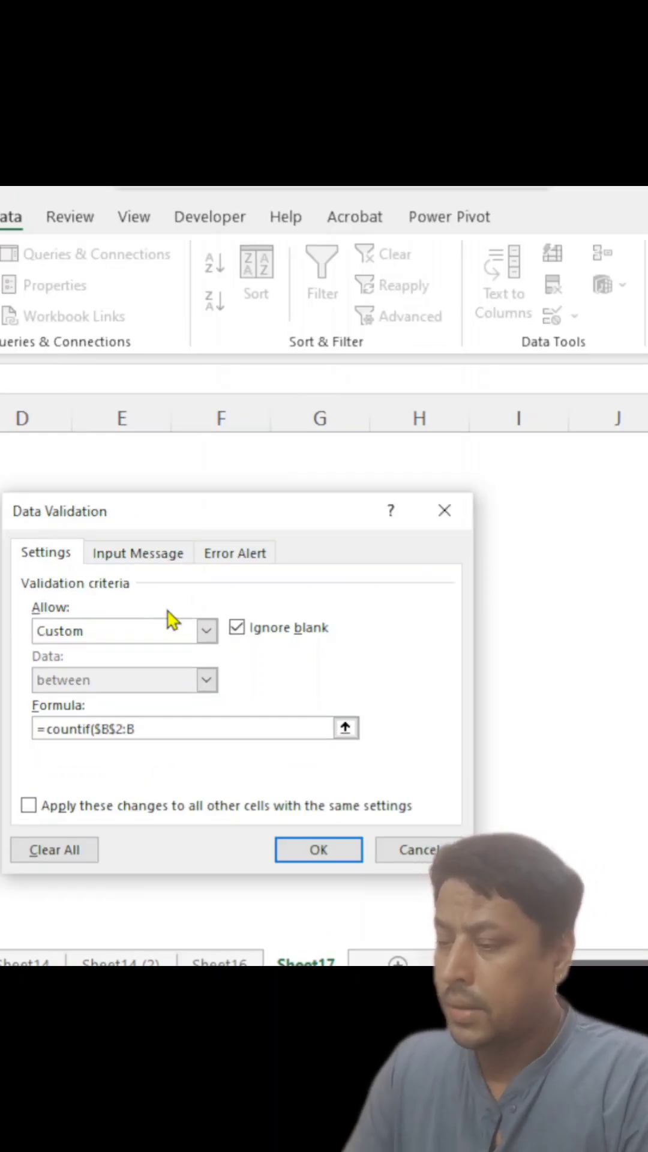
pyautogui.write('8,B2')
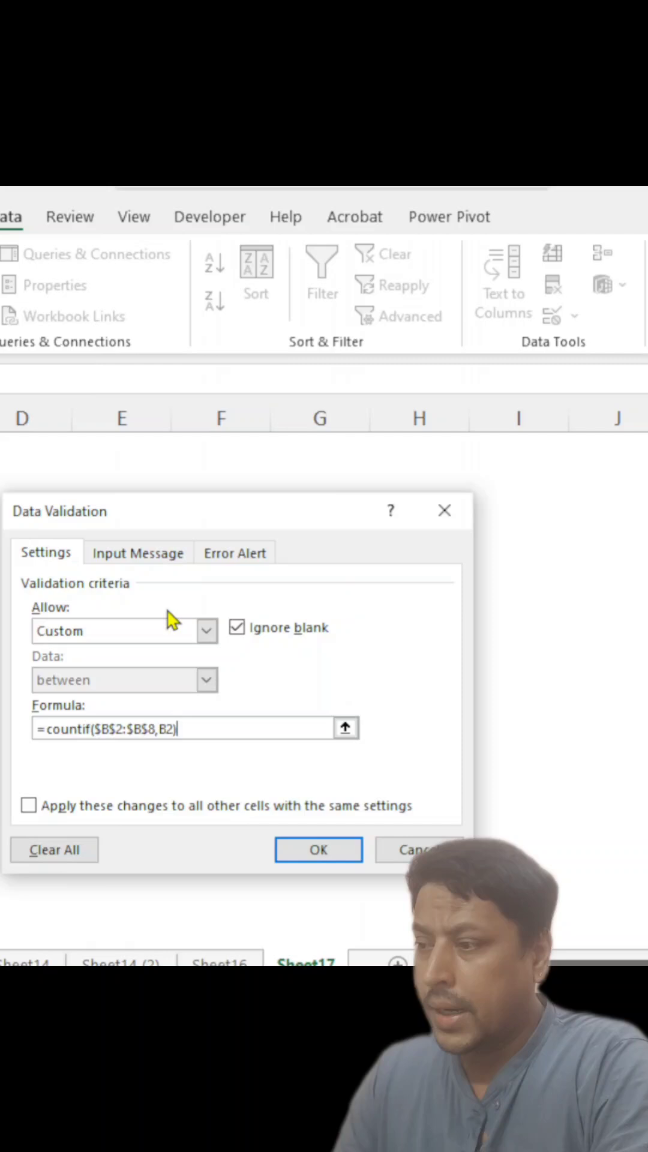
pyautogui.write('1')
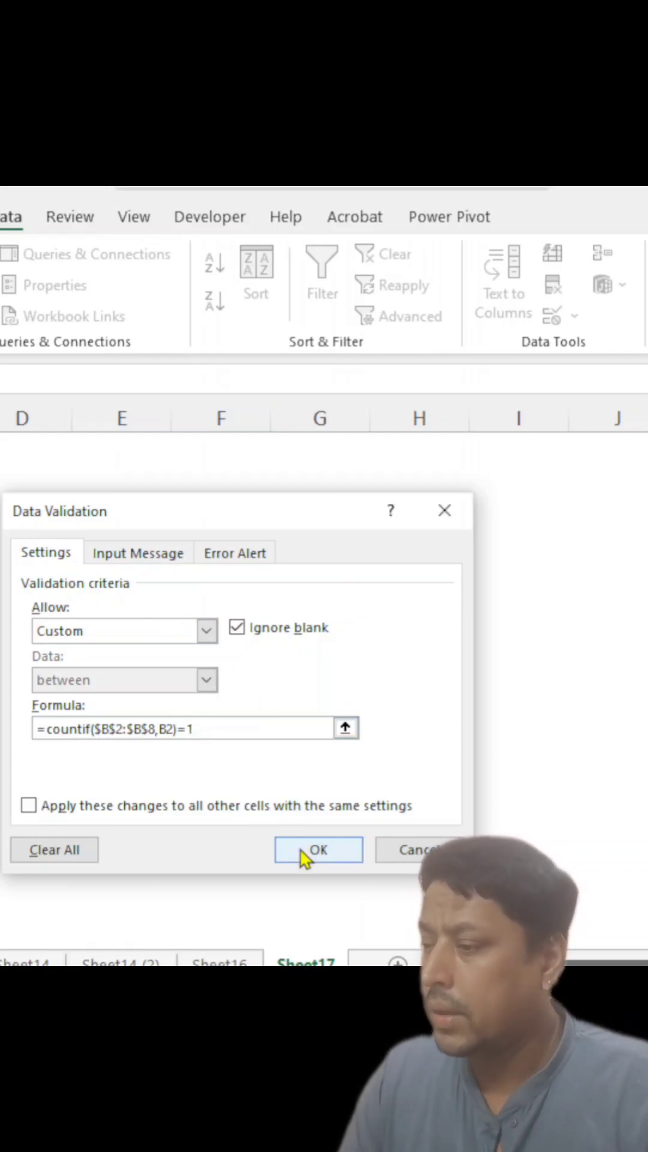
pyautogui.click(318, 850)
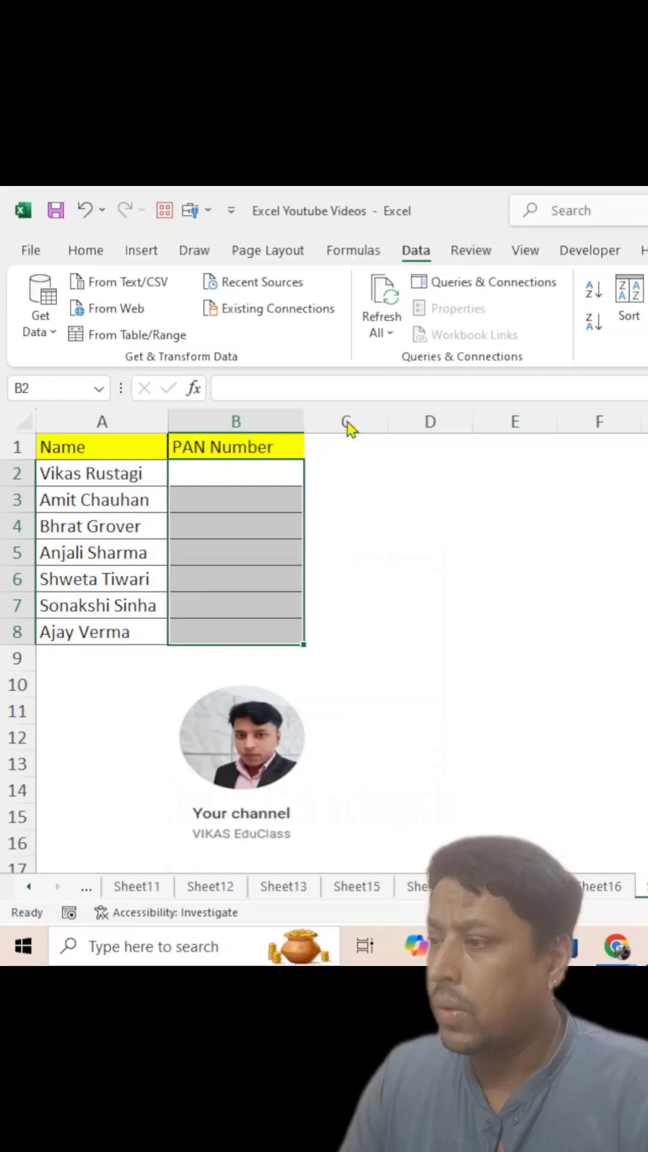
# Step: Enter C123 in B2, then retry after a duplicate C123 in B3 is rejected
pyautogui.click(241, 471)
pyautogui.write('C')
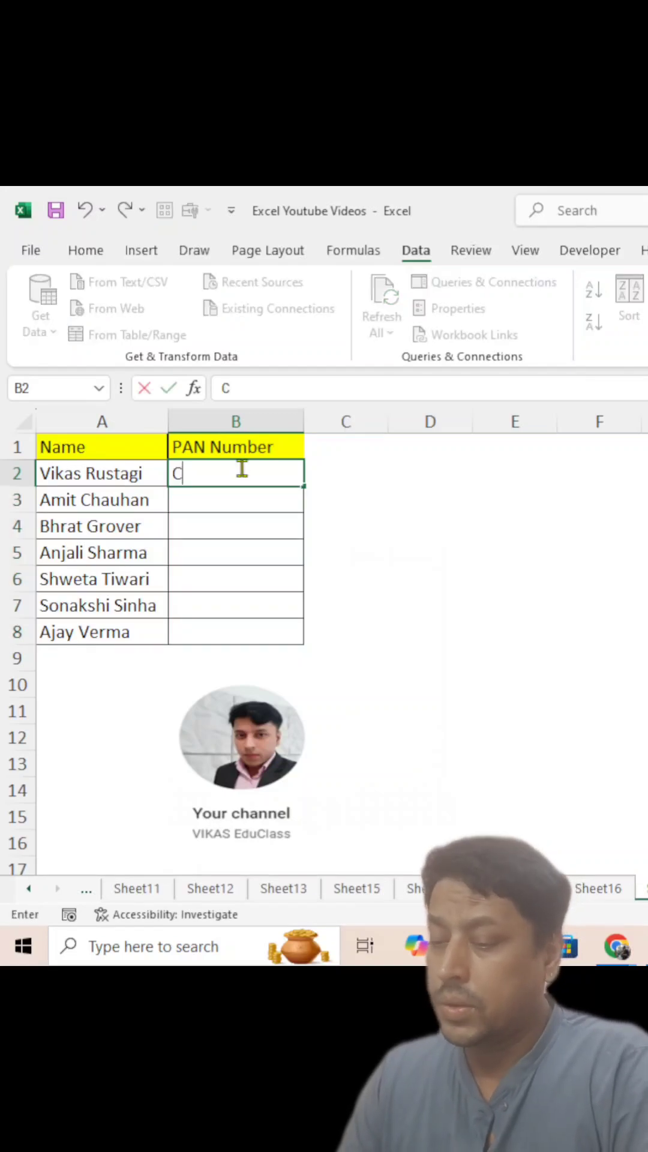
pyautogui.write('123')
pyautogui.press('Return')
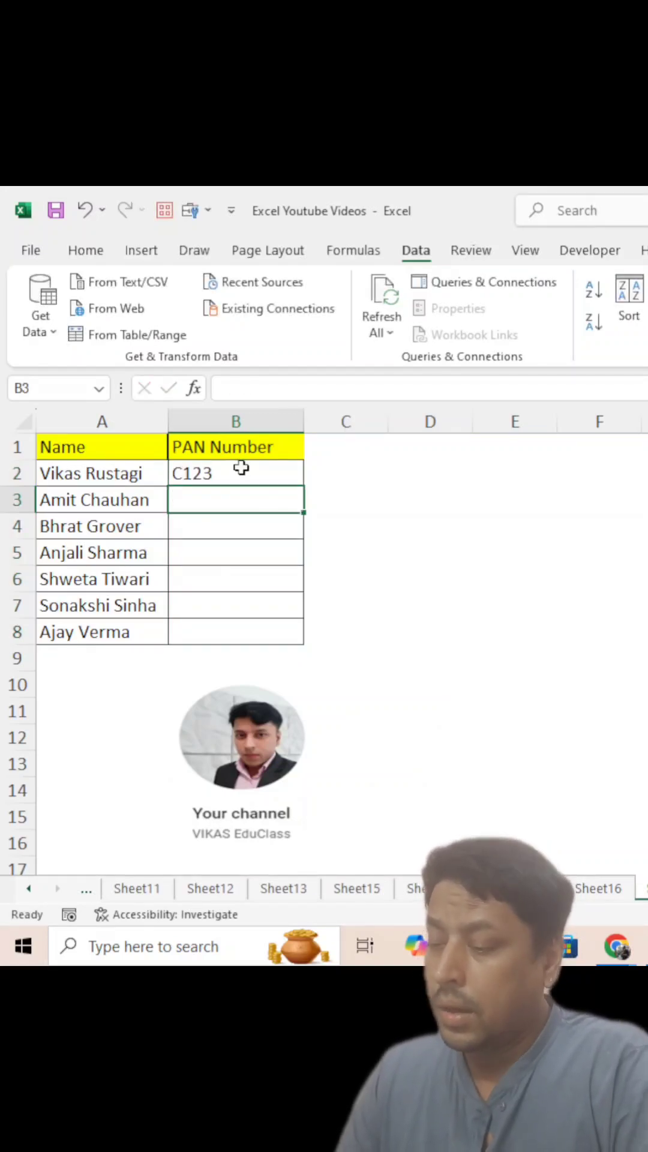
pyautogui.write('C12')
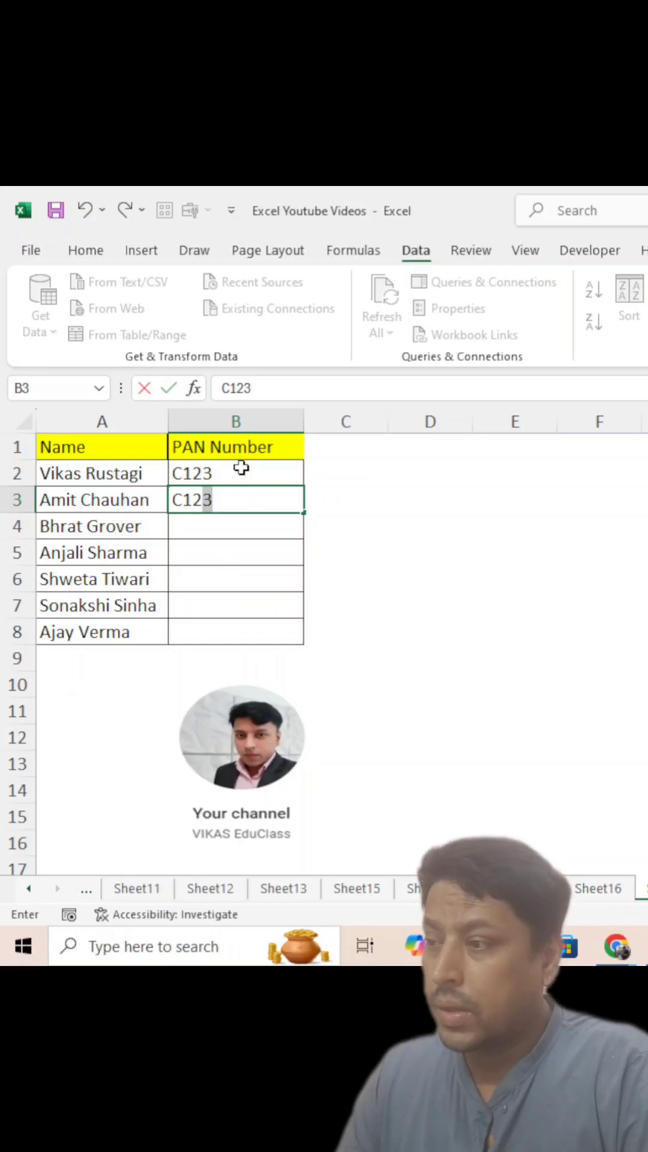
pyautogui.press('Return')
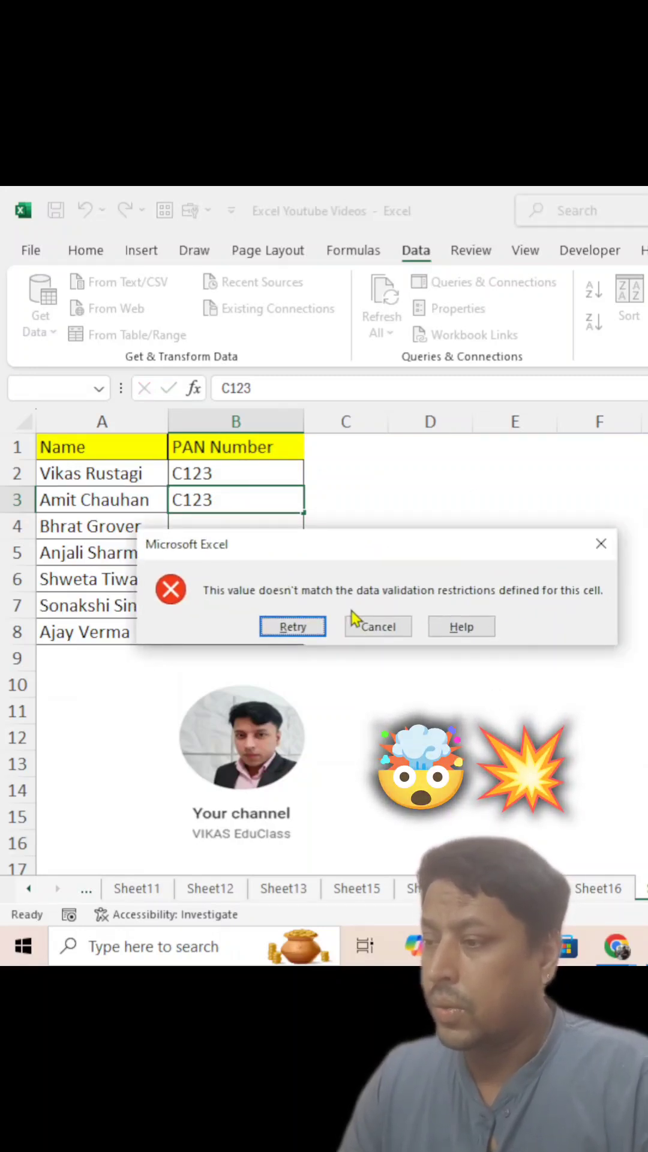
pyautogui.click(379, 625)
pyautogui.write('C123')
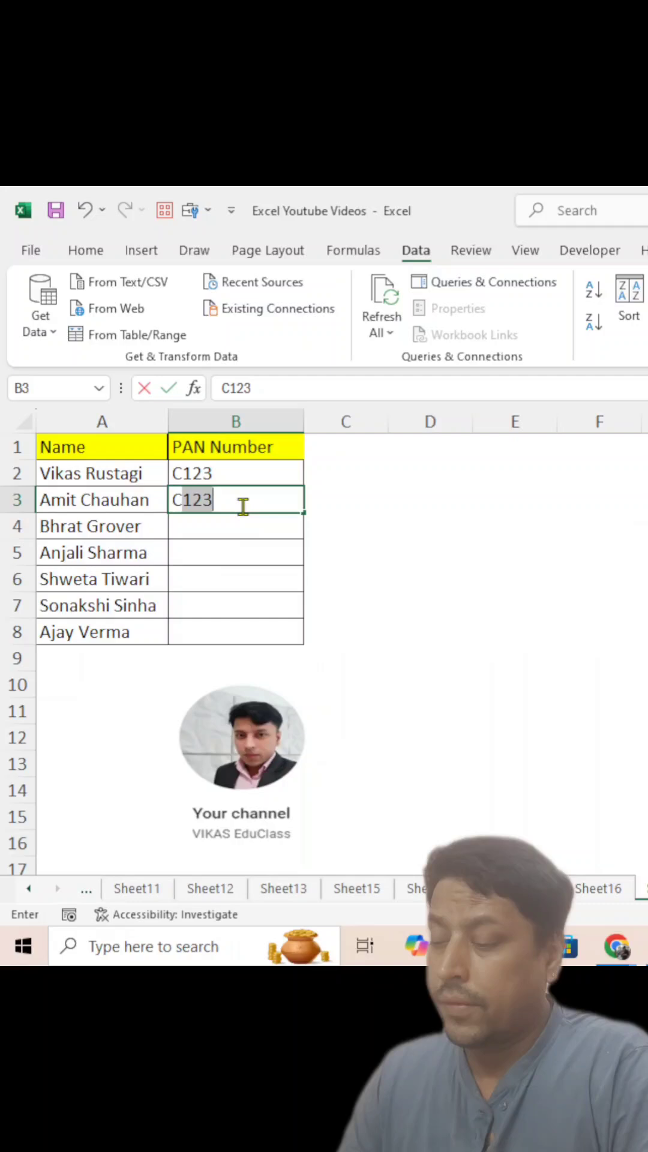
pyautogui.write('6')
# Step: Enter C1236 in B3, then retry after C123 is rejected in B4
pyautogui.press('Return')
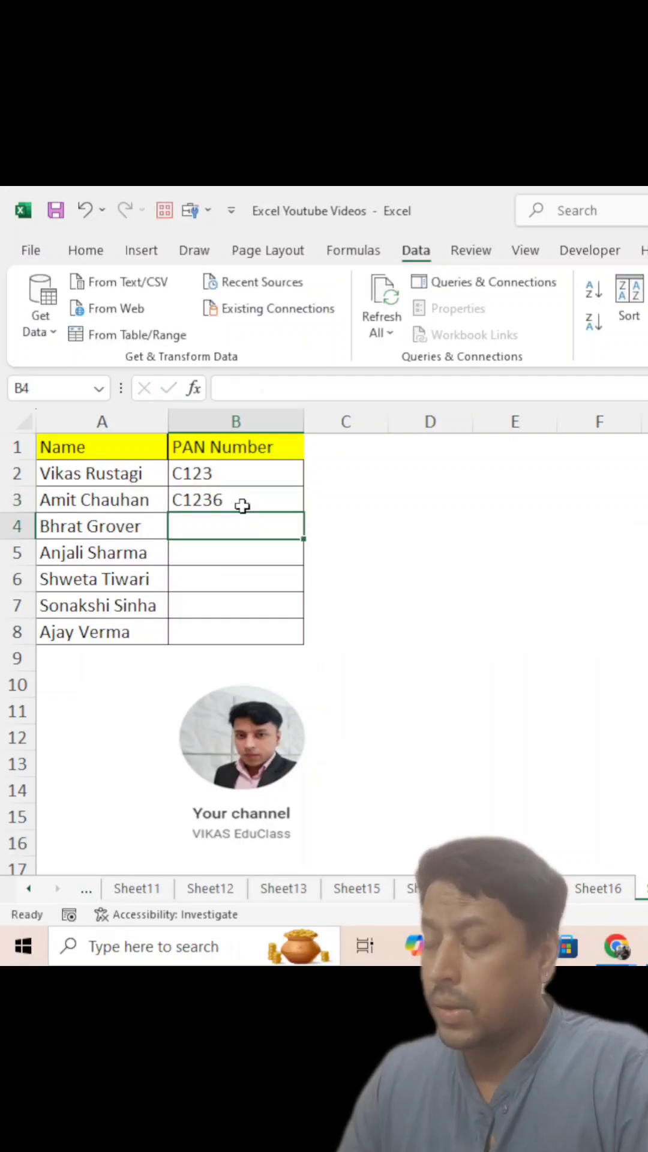
pyautogui.write('C123')
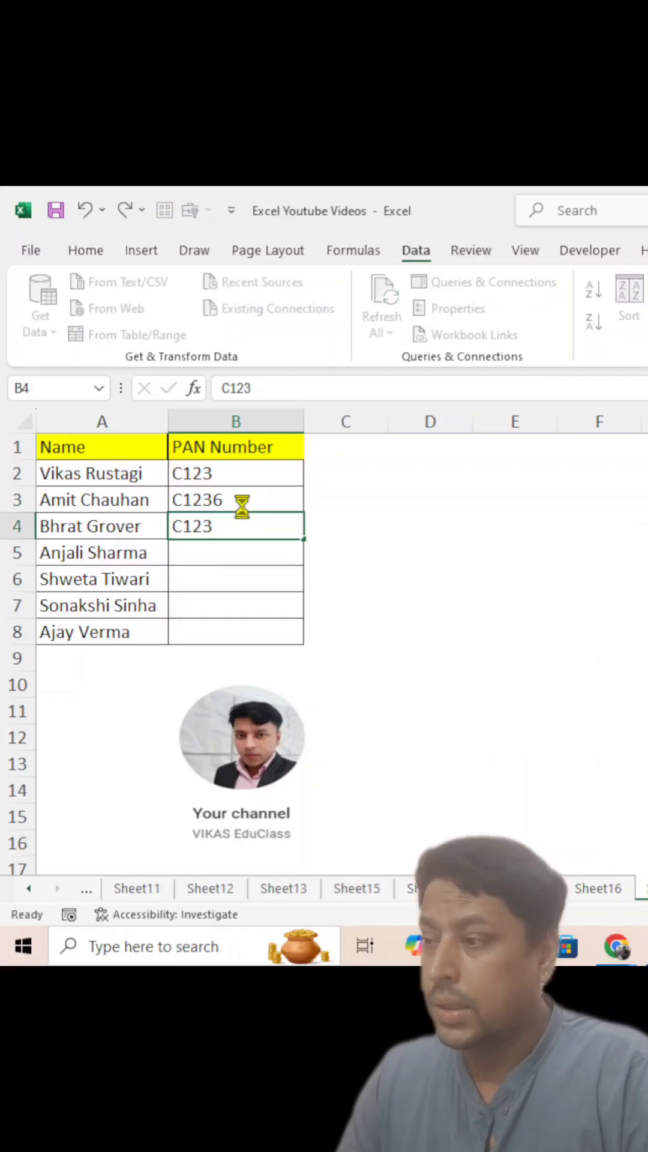
pyautogui.moveTo(621, 547); pyautogui.dragTo(298, 589)
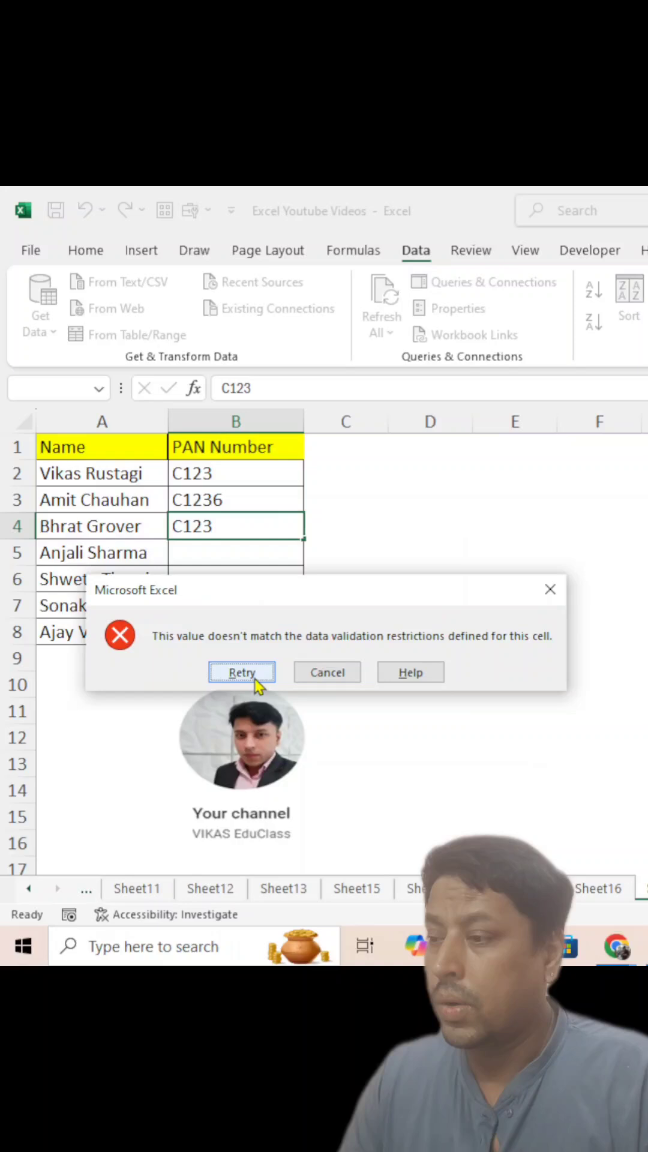
pyautogui.click(242, 672)
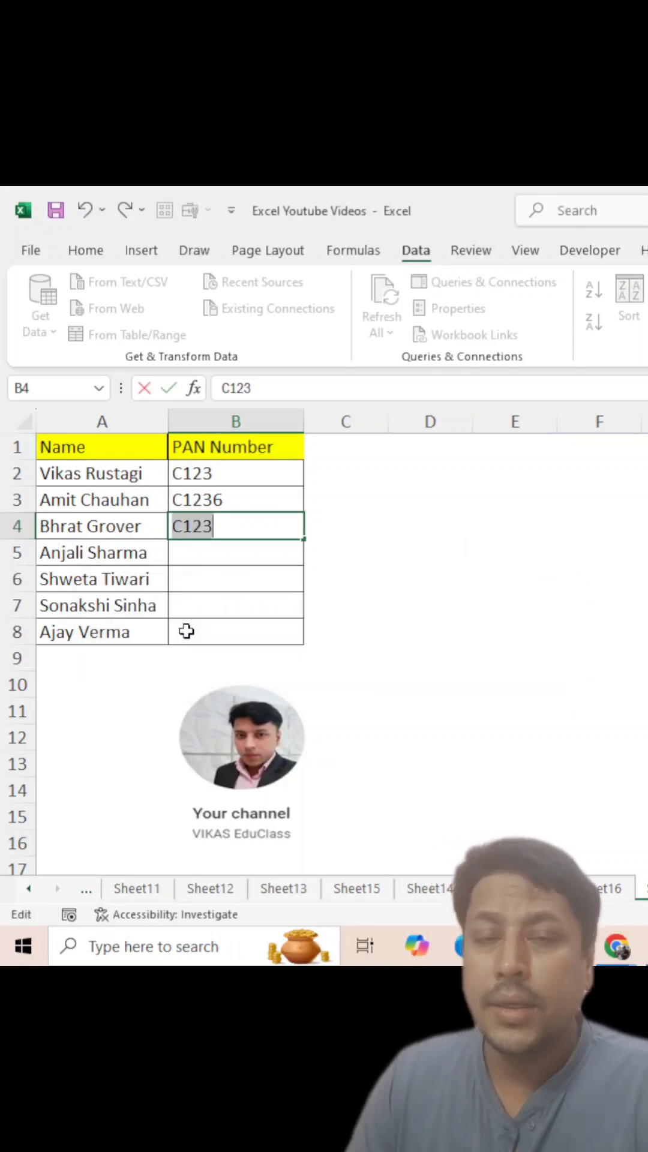